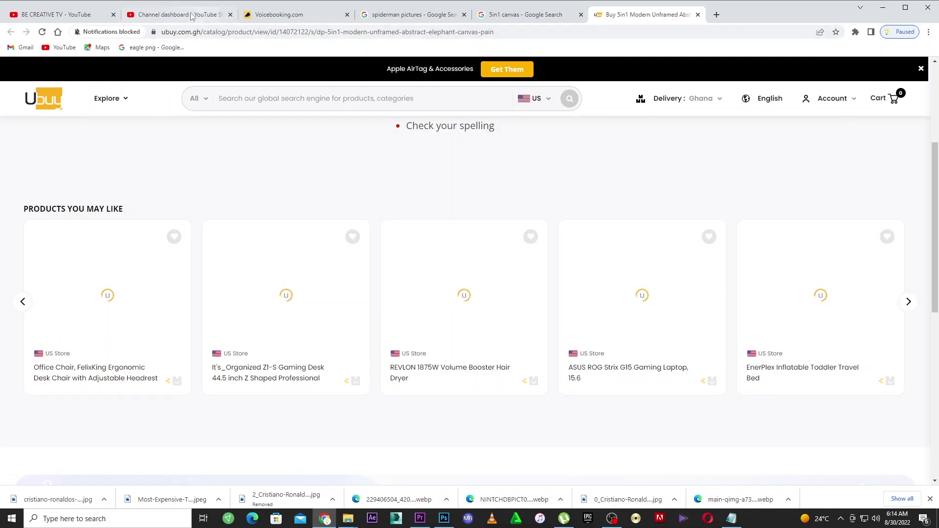
Examine the 5in1 canvas examples in the Google image results, including the wedding split panels and the Mercedes Benz five-piece wall art.
{"action": "left_click", "coordinate": [526, 15]}
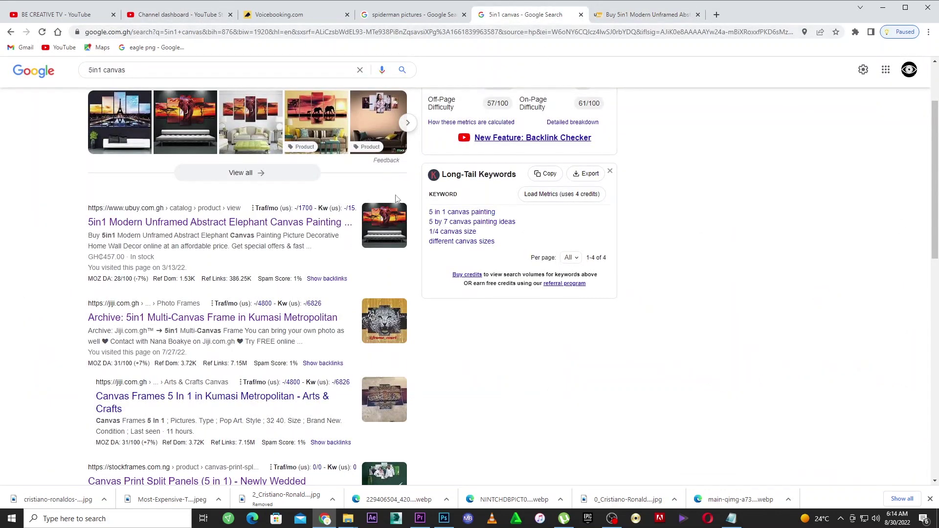
{"action": "left_click", "coordinate": [135, 110]}
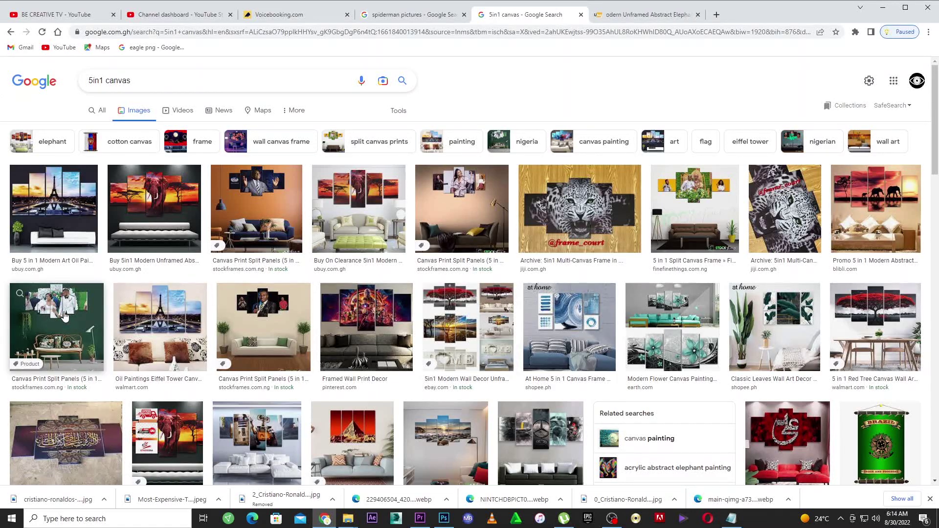
{"action": "left_click", "coordinate": [66, 317]}
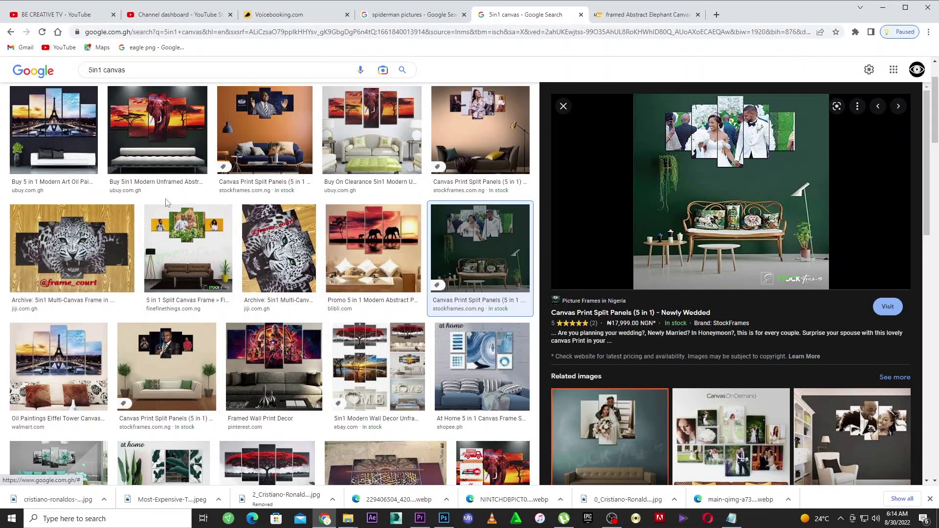
{"action": "scroll", "coordinate": [298, 372], "scroll_direction": "down", "scroll_amount": 5}
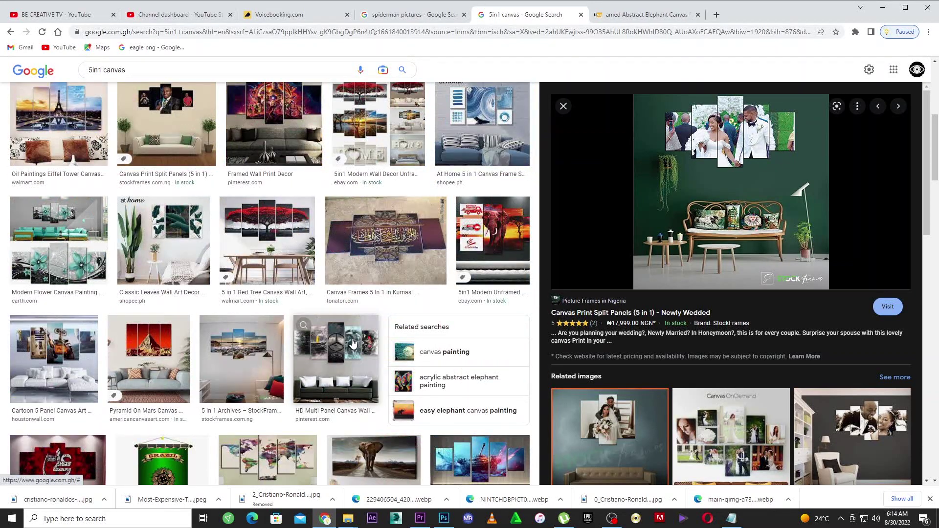
{"action": "left_click", "coordinate": [340, 353]}
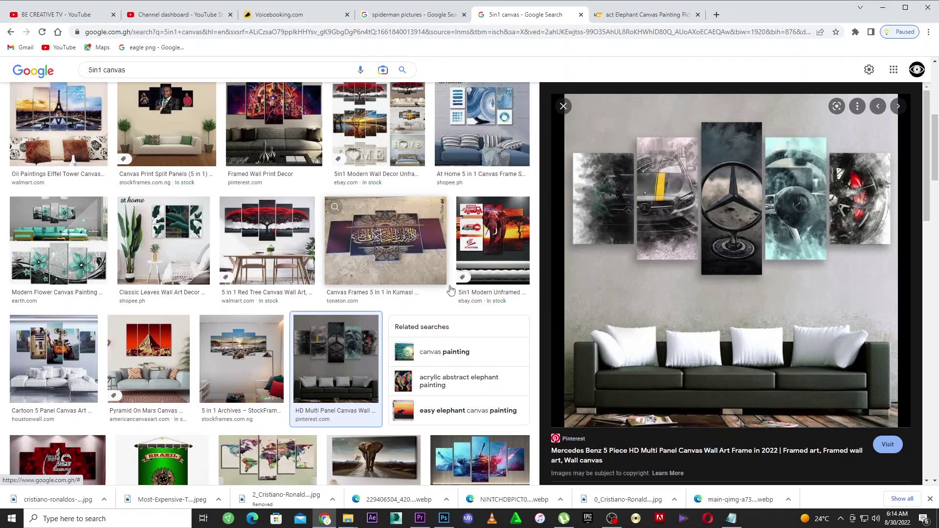
{"action": "scroll", "coordinate": [345, 347], "scroll_direction": "down", "scroll_amount": 10}
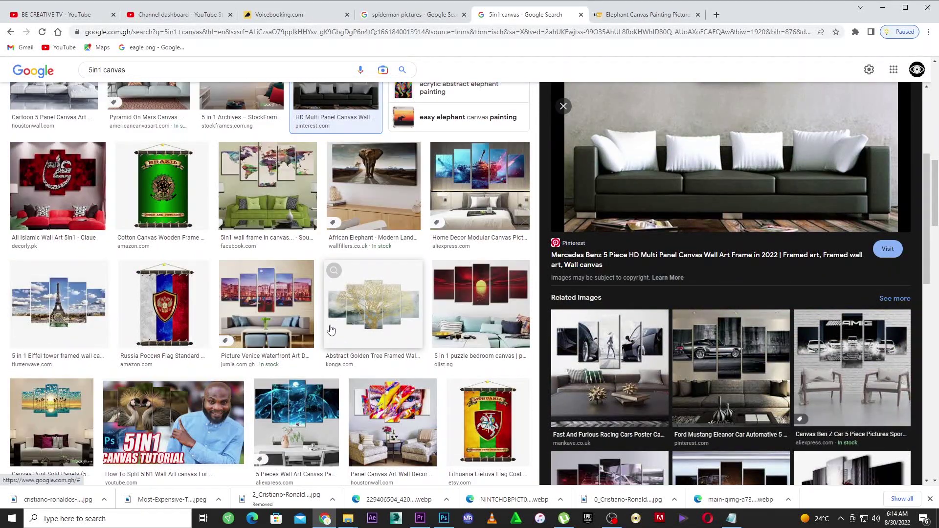
{"action": "scroll", "coordinate": [331, 329], "scroll_direction": "down", "scroll_amount": 3}
{"action": "scroll", "coordinate": [254, 302], "scroll_direction": "down", "scroll_amount": 2}
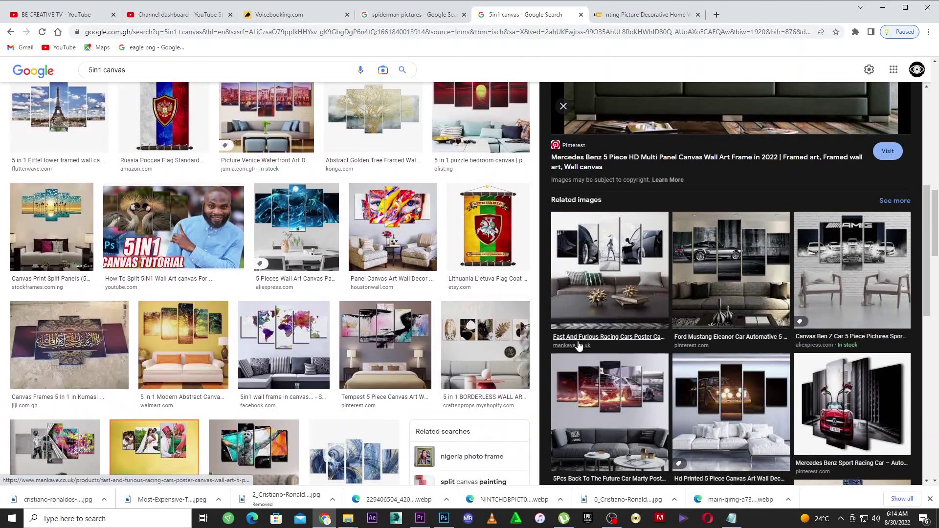
{"action": "scroll", "coordinate": [611, 367], "scroll_direction": "down", "scroll_amount": 4}
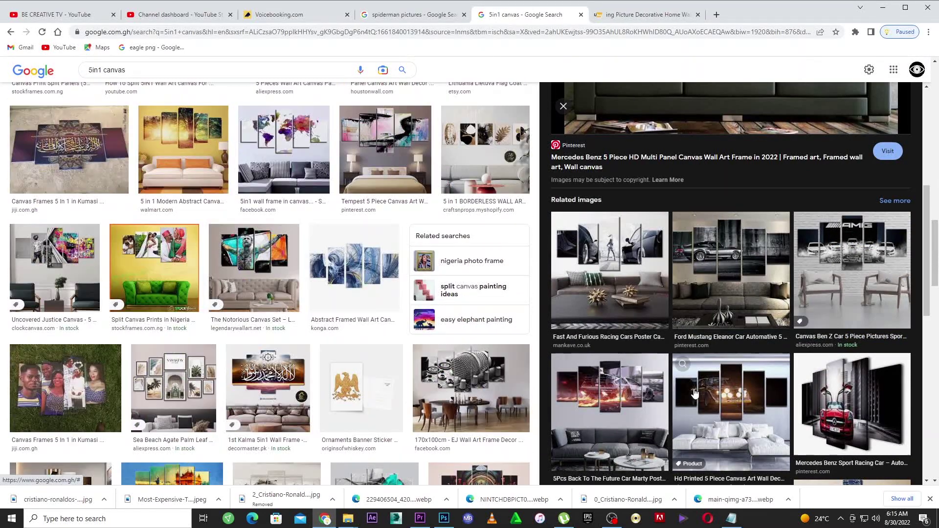
{"action": "scroll", "coordinate": [687, 388], "scroll_direction": "up", "scroll_amount": 3}
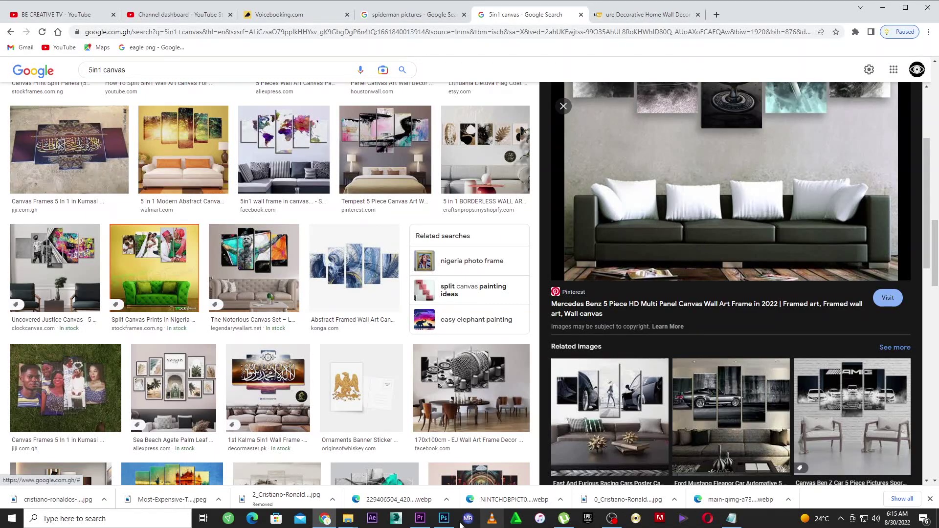
Switch to Photoshop and start a new document using the Default Photoshop Size preset.
{"action": "left_click", "coordinate": [443, 518]}
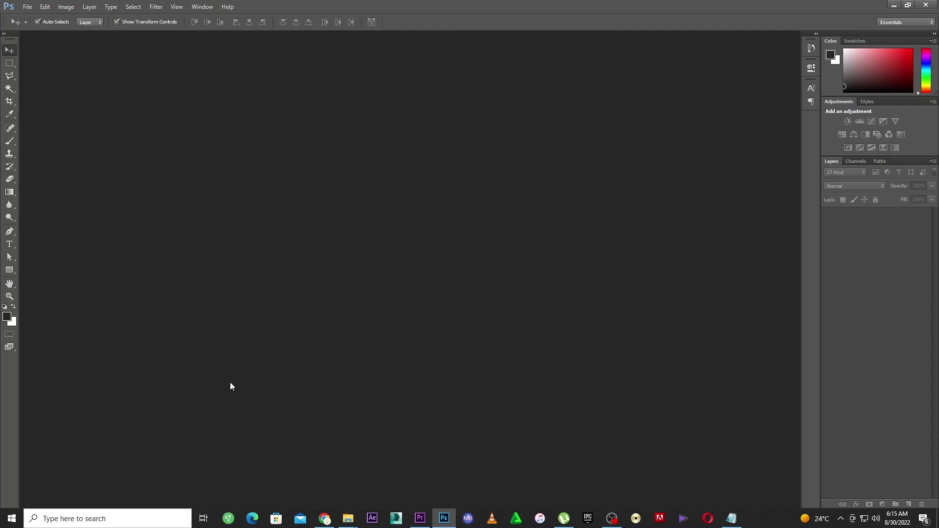
{"action": "left_click", "coordinate": [27, 7]}
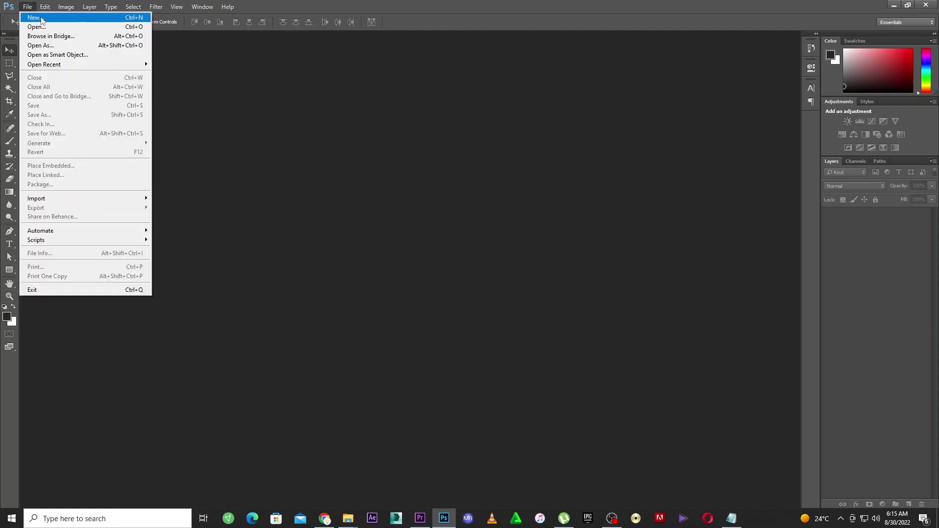
{"action": "left_click", "coordinate": [41, 18]}
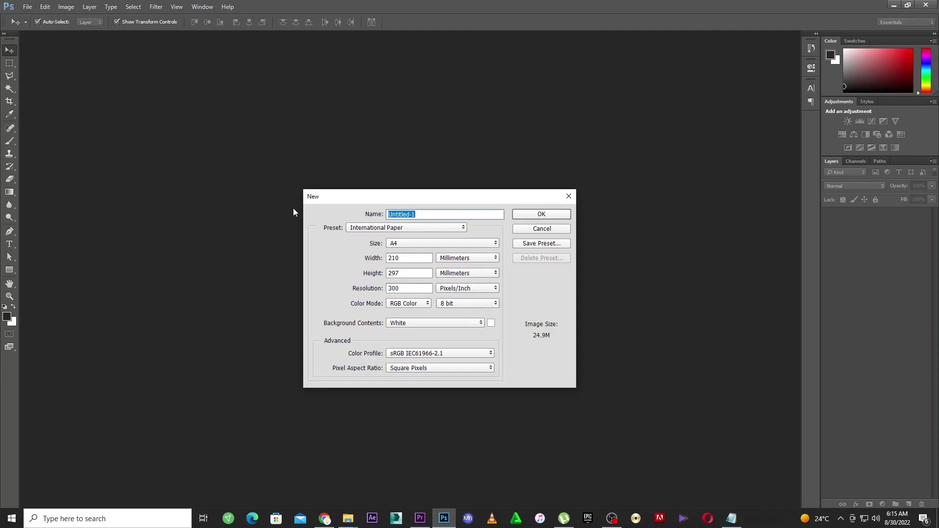
{"action": "left_click", "coordinate": [425, 228]}
{"action": "left_click", "coordinate": [431, 245]}
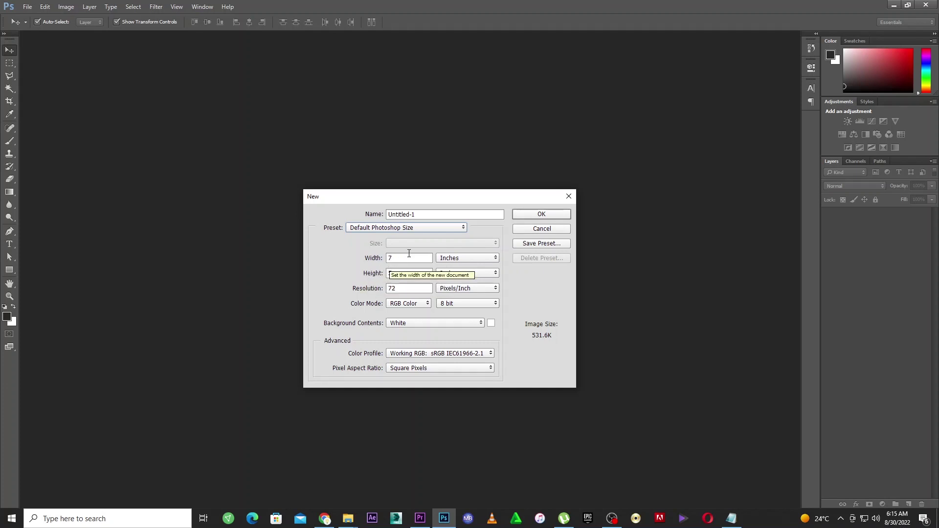
Set the new document to 50 inches wide and 30 inches high, name it 5IN1 FREETUTO, and create it.
{"action": "left_click_drag", "start_coordinate": [408, 253], "coordinate": [379, 253]}
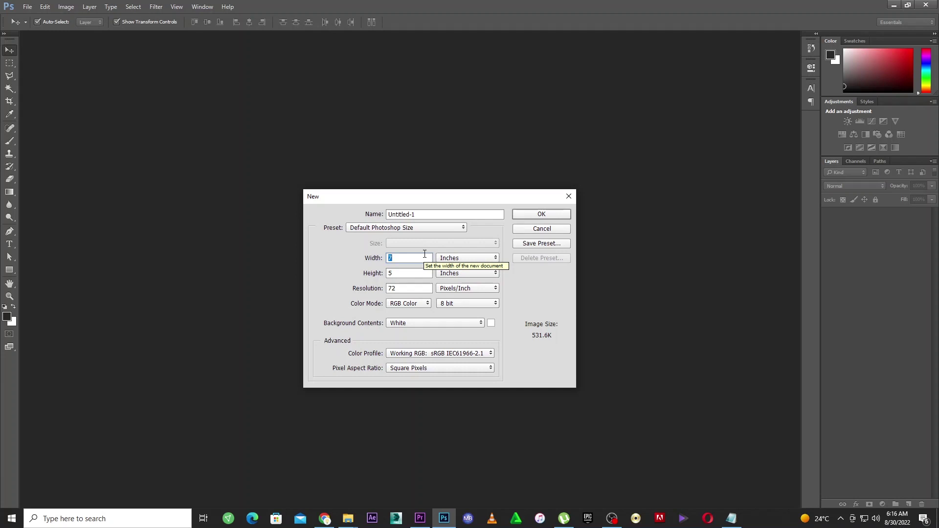
{"action": "type", "text": "50"}
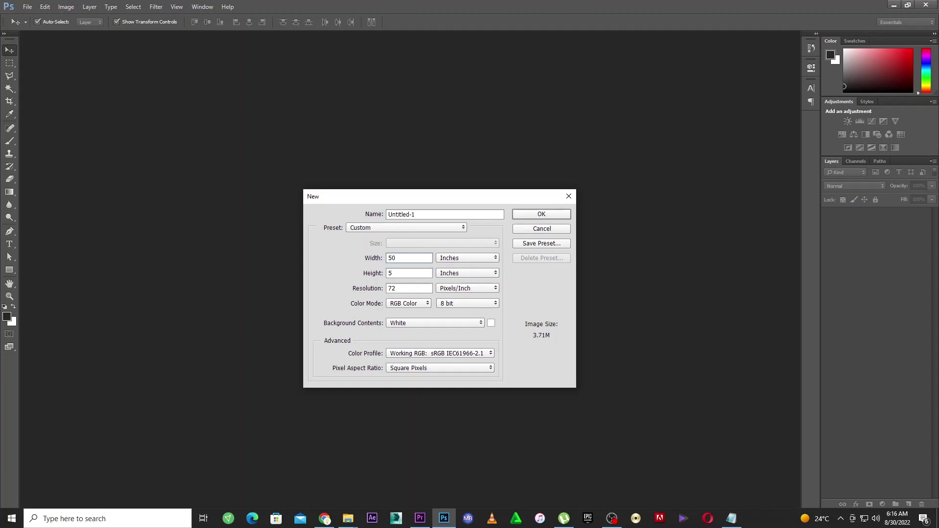
{"action": "left_click", "coordinate": [424, 275]}
{"action": "type", "text": "30"}
{"action": "left_click", "coordinate": [405, 288]}
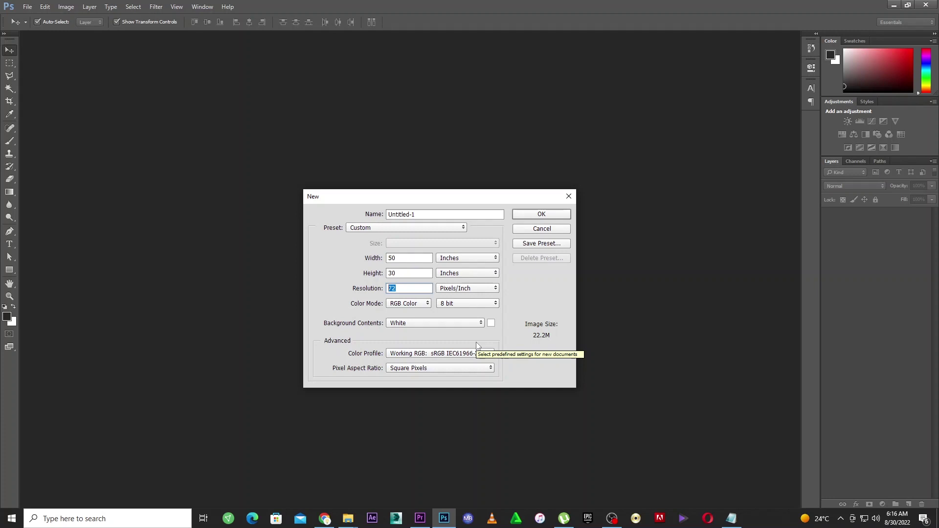
{"action": "left_click_drag", "start_coordinate": [421, 214], "coordinate": [333, 220]}
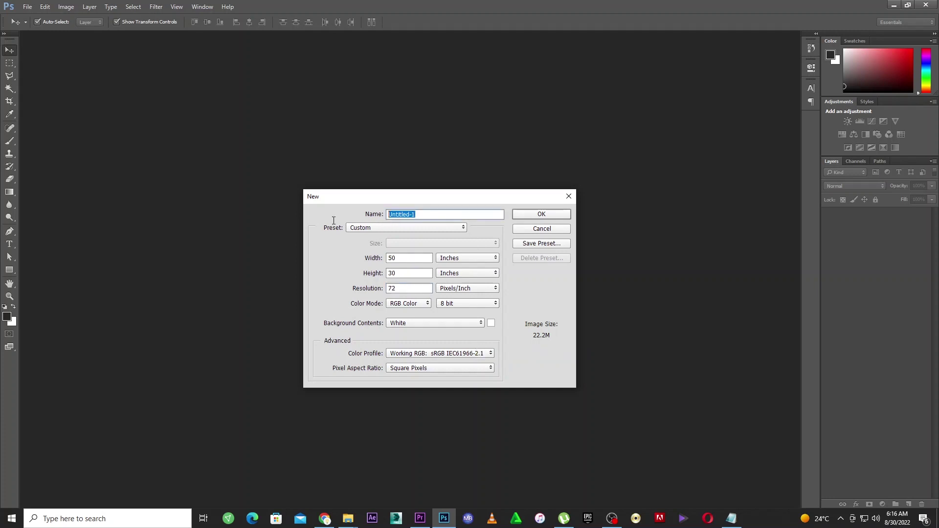
{"action": "type", "text": "5IN1 FREETUTO"}
{"action": "key", "text": "Return"}
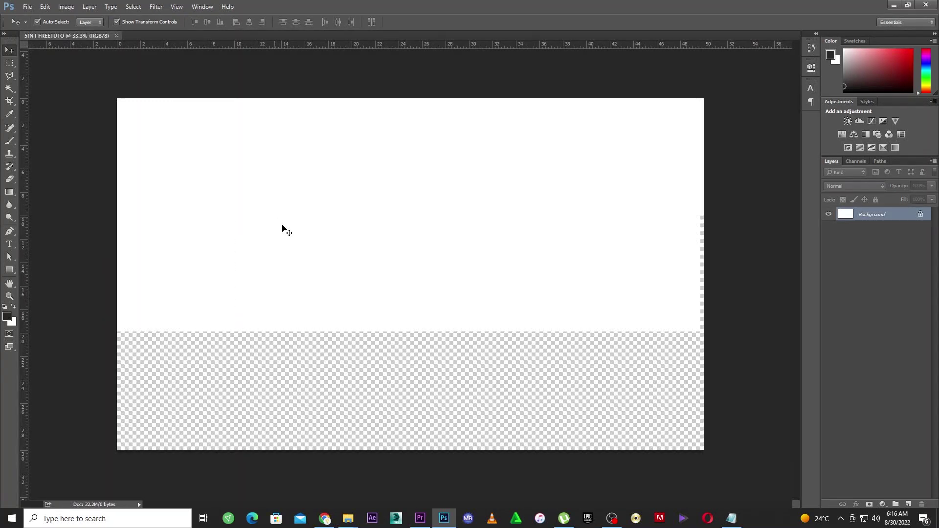
Place guides along all four edges of the canvas.
{"action": "scroll", "coordinate": [462, 255], "scroll_direction": "down", "scroll_amount": 2}
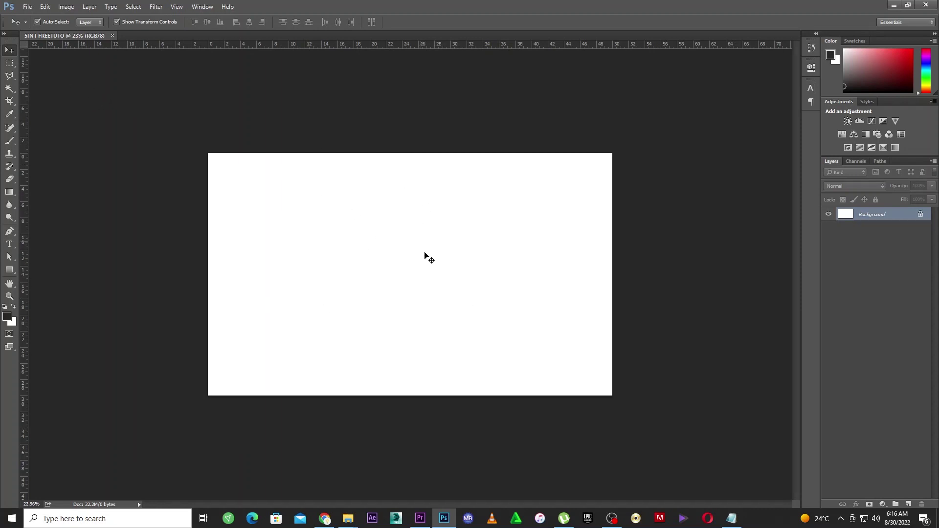
{"action": "scroll", "coordinate": [430, 254], "scroll_direction": "up", "scroll_amount": 1}
{"action": "scroll", "coordinate": [429, 255], "scroll_direction": "down", "scroll_amount": 2}
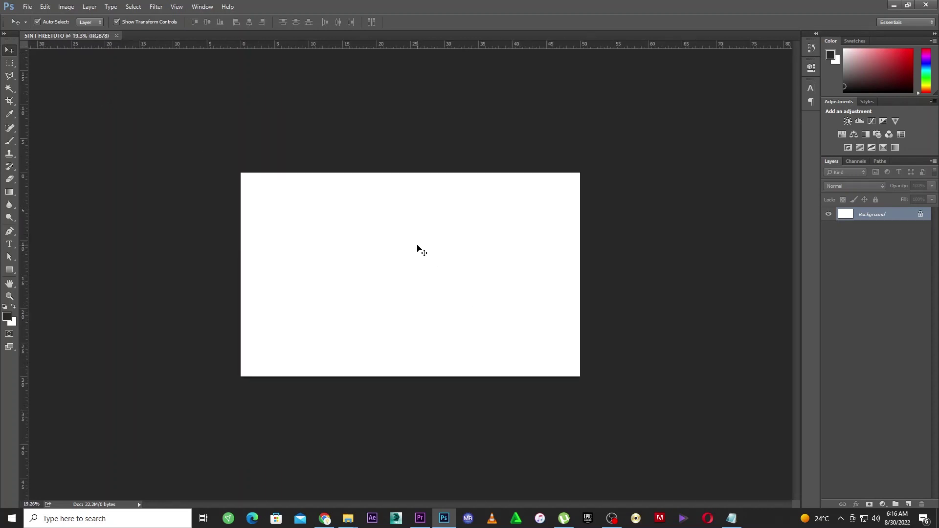
{"action": "scroll", "coordinate": [421, 251], "scroll_direction": "up", "scroll_amount": 2}
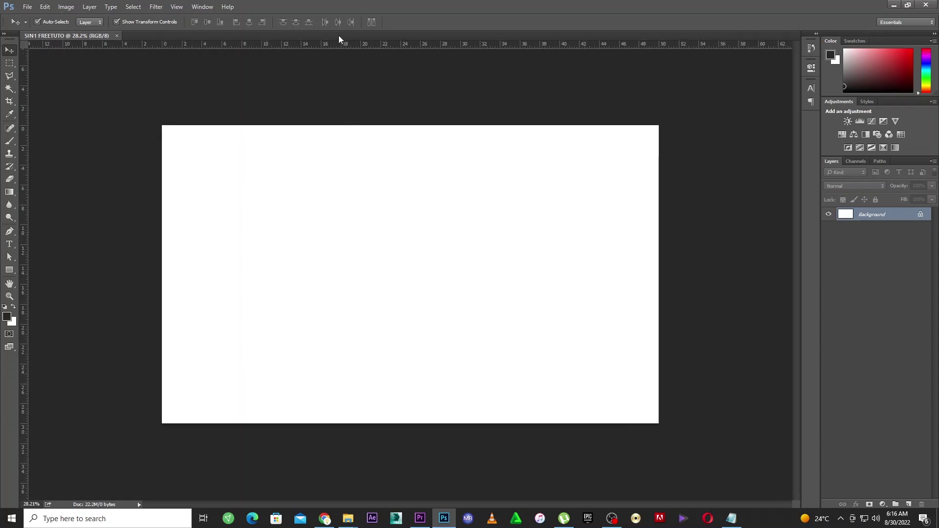
{"action": "left_click_drag", "start_coordinate": [336, 45], "coordinate": [337, 126]}
{"action": "left_click_drag", "start_coordinate": [354, 45], "coordinate": [342, 423]}
{"action": "left_click_drag", "start_coordinate": [25, 360], "coordinate": [658, 345]}
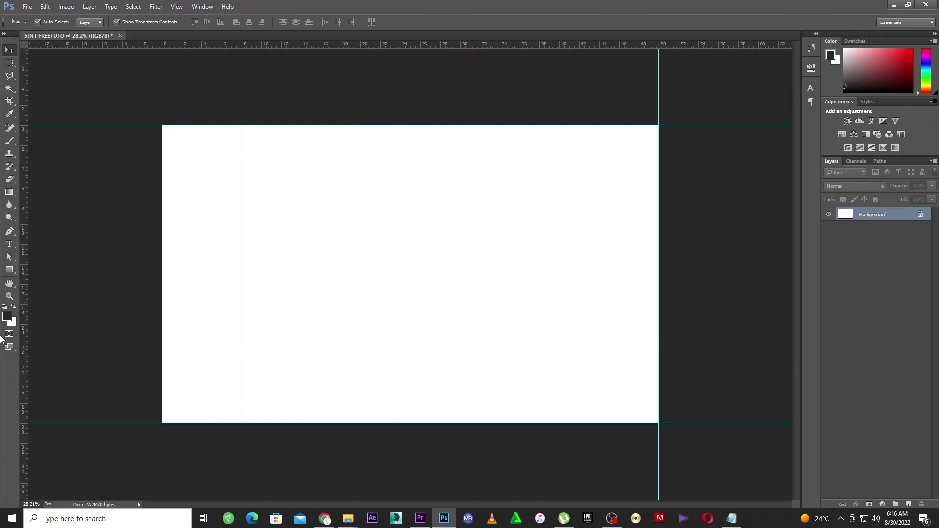
{"action": "left_click_drag", "start_coordinate": [25, 312], "coordinate": [162, 324]}
Unlock the background layer and place a vertical guide at 25 in and a horizontal guide through the canvas centre.
{"action": "scroll", "coordinate": [444, 283], "scroll_direction": "down", "scroll_amount": 1}
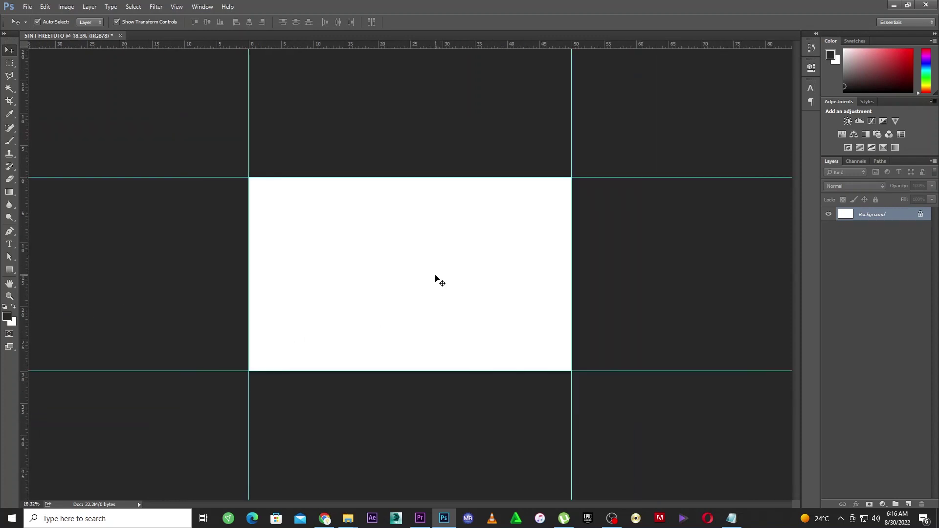
{"action": "key", "text": "ctrl+0"}
{"action": "scroll", "coordinate": [425, 267], "scroll_direction": "down", "scroll_amount": 2}
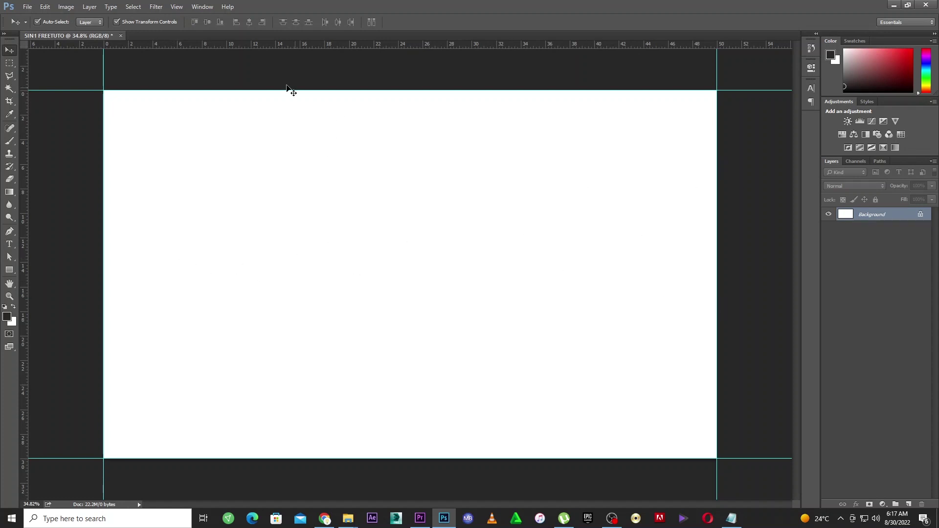
{"action": "left_click", "coordinate": [920, 219]}
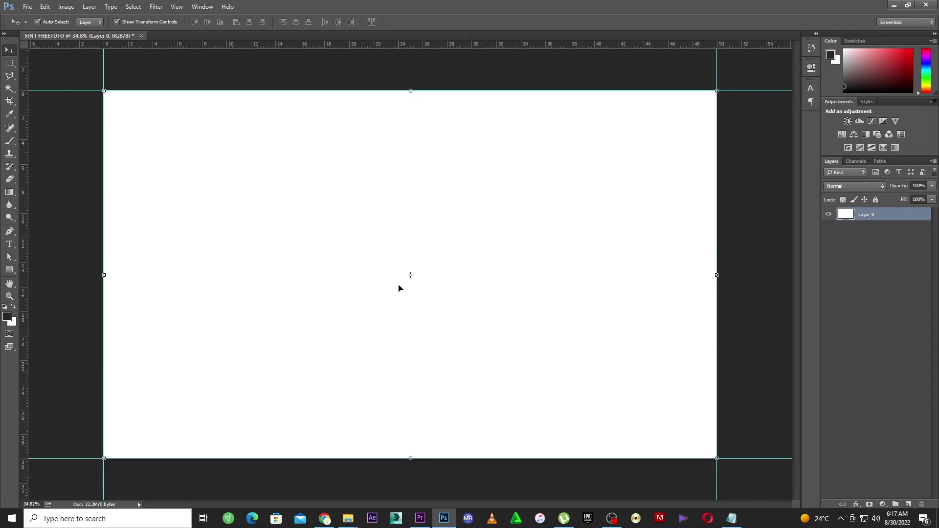
{"action": "left_click_drag", "start_coordinate": [24, 389], "coordinate": [412, 389]}
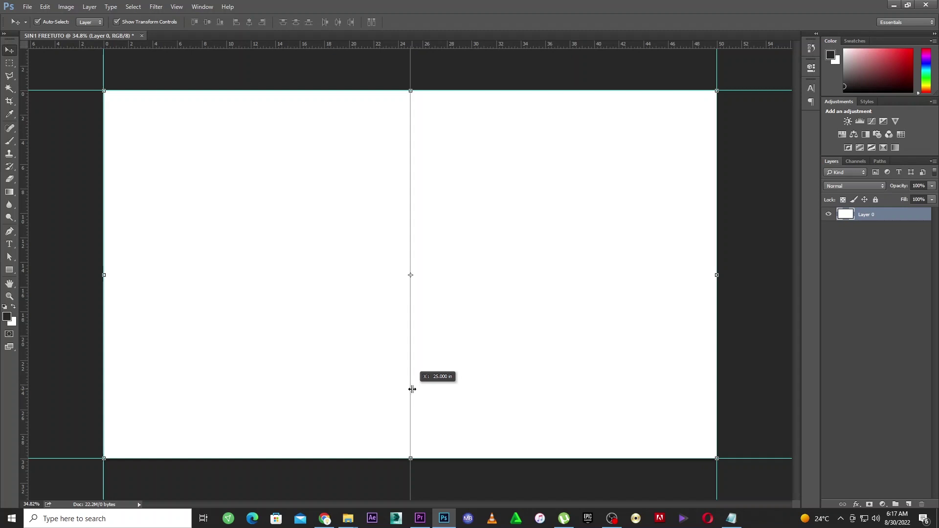
{"action": "left_click_drag", "start_coordinate": [412, 389], "coordinate": [412, 389]}
{"action": "left_click_drag", "start_coordinate": [504, 45], "coordinate": [516, 275]}
Create a second new document 10 inches wide and 30 inches high.
{"action": "left_click", "coordinate": [27, 7]}
{"action": "left_click", "coordinate": [37, 20]}
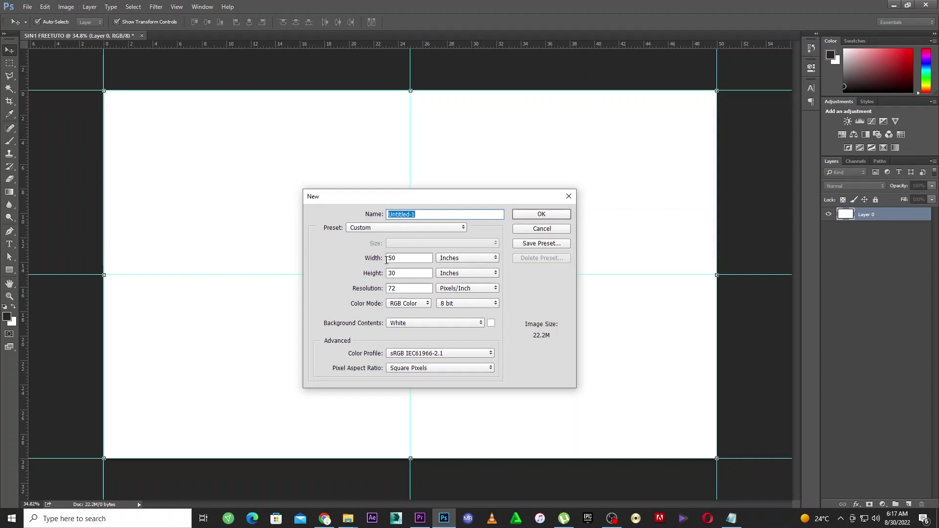
{"action": "double_click", "coordinate": [405, 259]}
{"action": "type", "text": "10"}
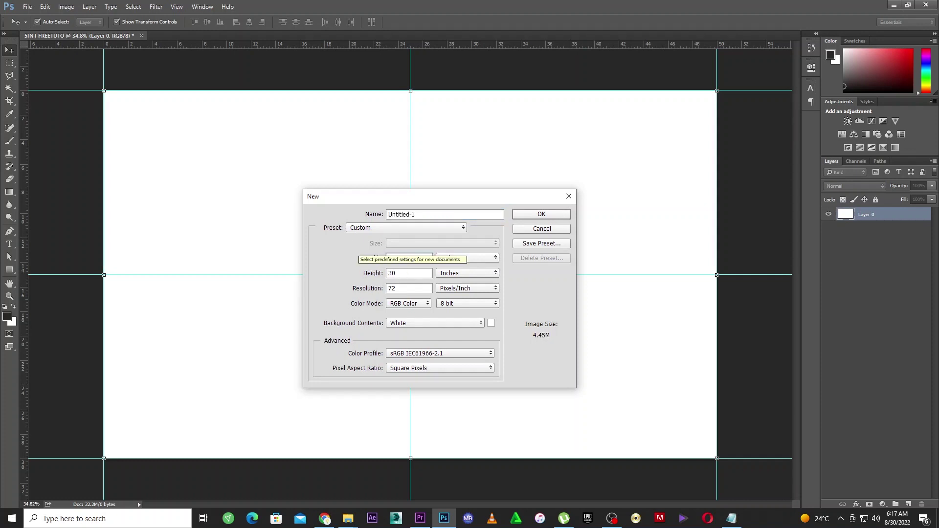
{"action": "key", "text": "Return"}
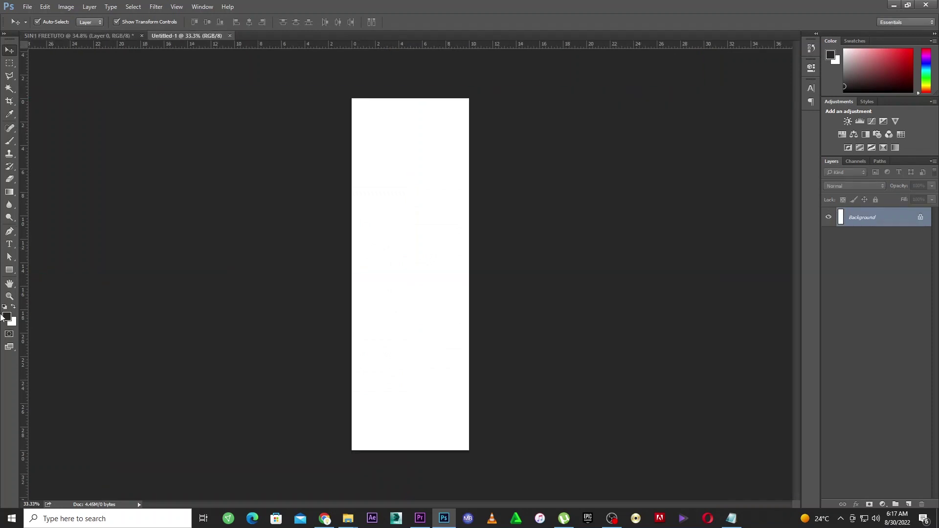
Draw a tall rectangle shape of about 531 × 1887 px inside the narrow white canvas.
{"action": "left_click", "coordinate": [10, 269]}
{"action": "left_click_drag", "start_coordinate": [365, 128], "coordinate": [451, 435]}
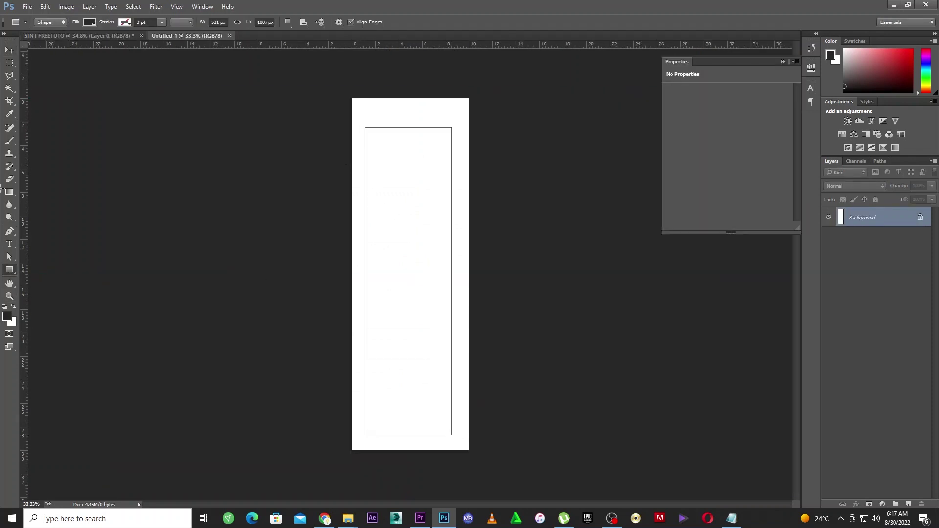
{"action": "left_click", "coordinate": [10, 52]}
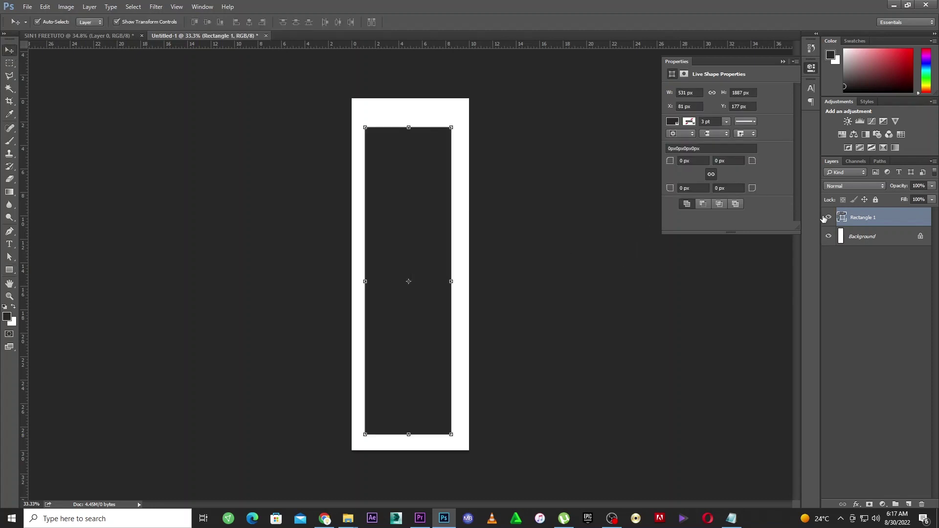
Change the rectangle's fill colour to bright green 24ff00.
{"action": "double_click", "coordinate": [841, 218]}
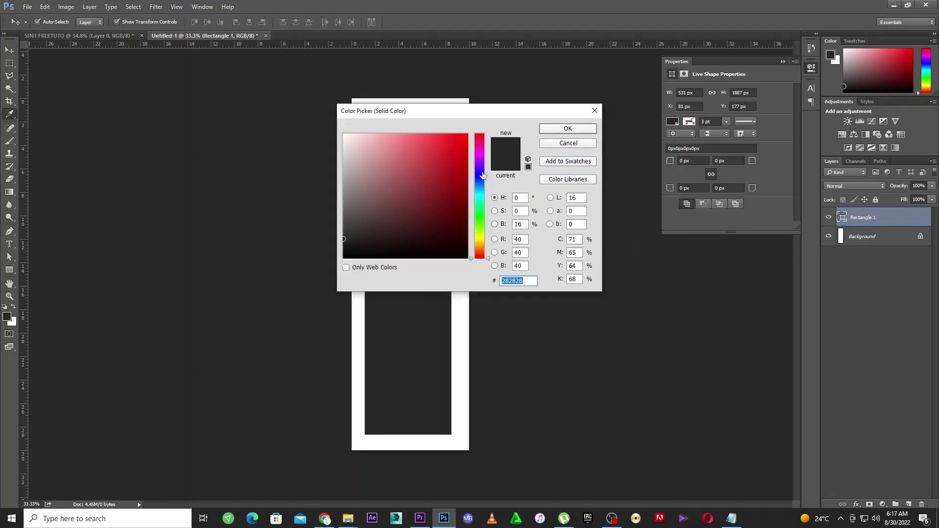
{"action": "left_click", "coordinate": [478, 226]}
{"action": "left_click", "coordinate": [479, 220]}
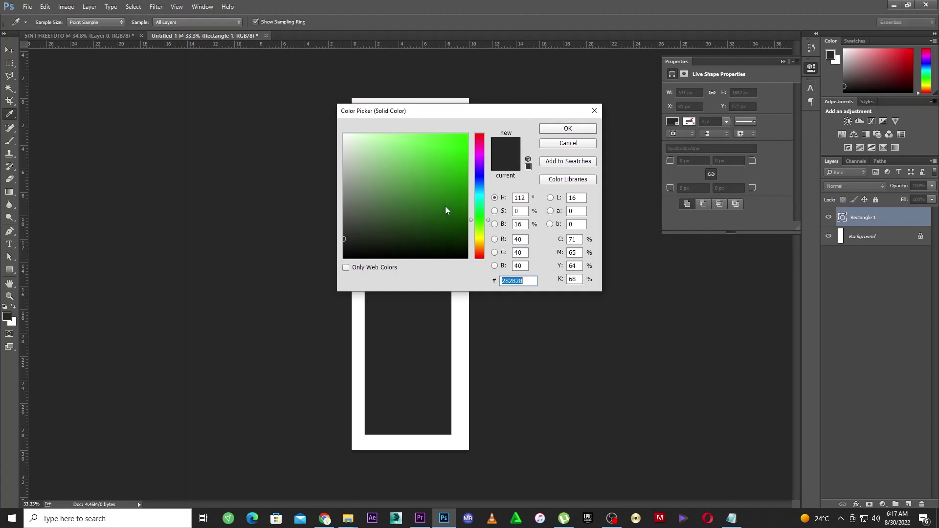
{"action": "left_click_drag", "start_coordinate": [444, 207], "coordinate": [494, 101]}
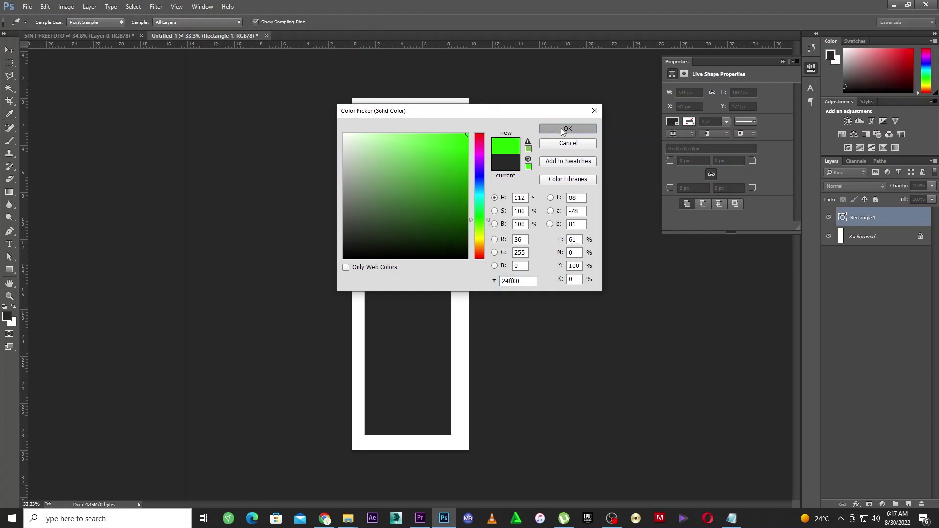
{"action": "left_click", "coordinate": [568, 128]}
{"action": "key", "text": "v"}
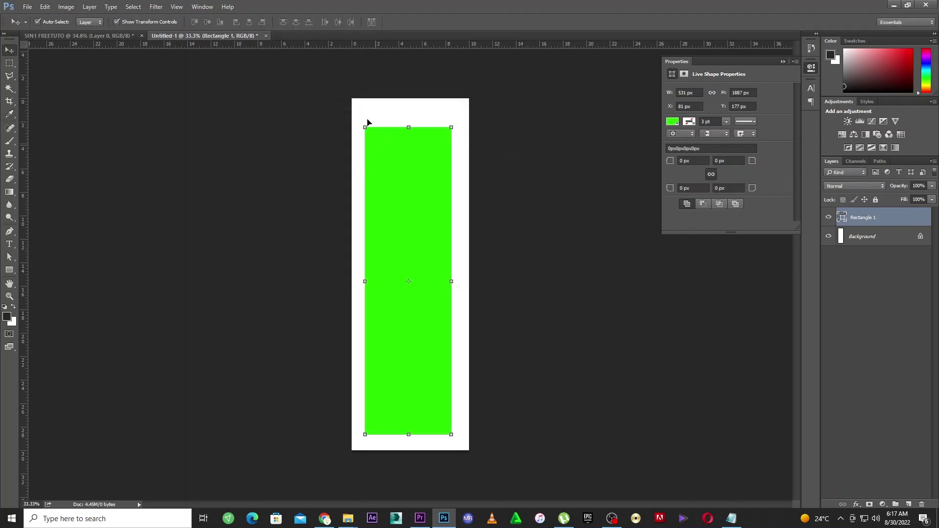
Stretch the green rectangle to cover the whole canvas, 10 in wide and 30 in high.
{"action": "left_click_drag", "start_coordinate": [359, 99], "coordinate": [351, 96]}
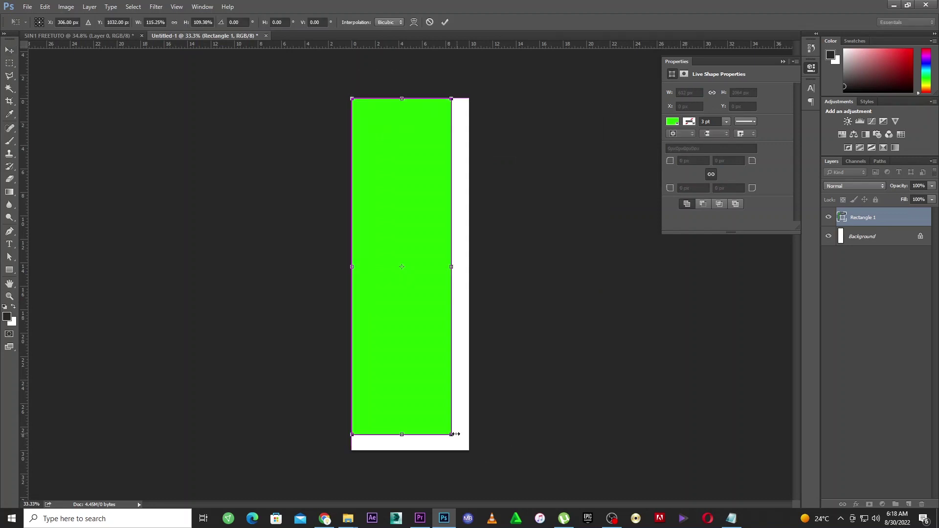
{"action": "left_click_drag", "start_coordinate": [452, 438], "coordinate": [473, 453]}
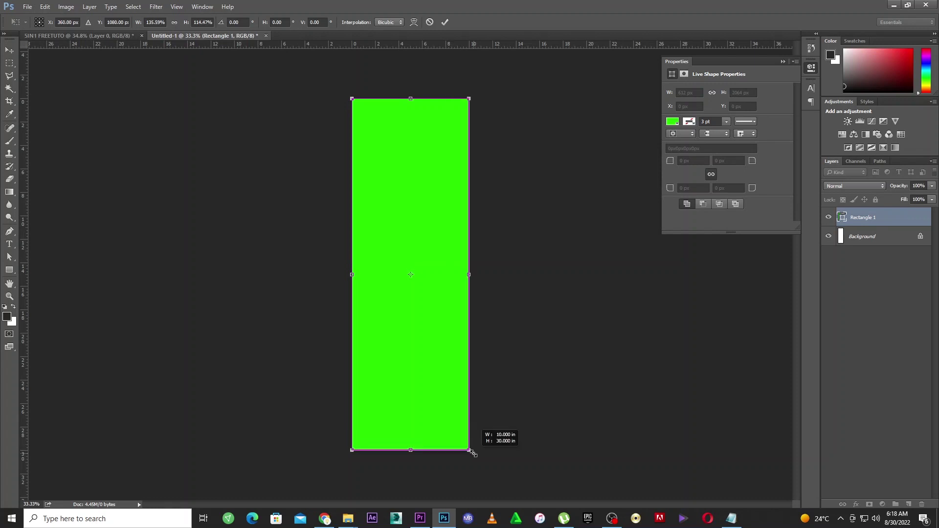
{"action": "key", "text": "Return"}
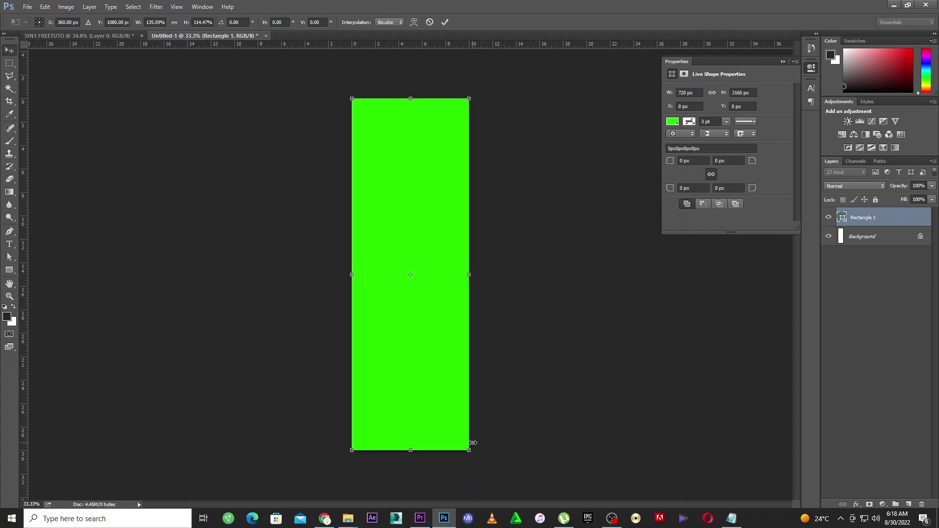
Copy the green rectangle into the 5IN1 FREETUTO document and centre it on the guides at full canvas height.
{"action": "left_click_drag", "start_coordinate": [392, 122], "coordinate": [407, 214]}
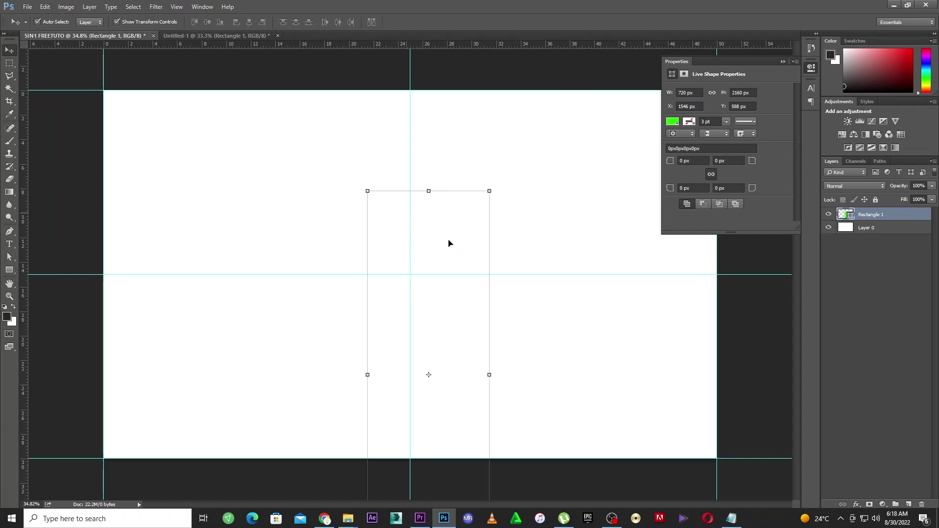
{"action": "left_click_drag", "start_coordinate": [411, 169], "coordinate": [425, 142]}
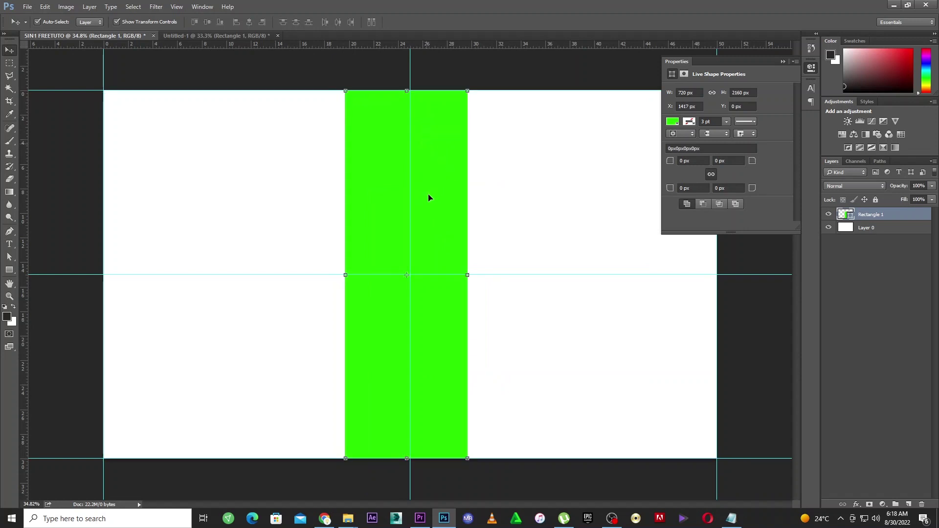
{"action": "left_click_drag", "start_coordinate": [428, 198], "coordinate": [432, 197]}
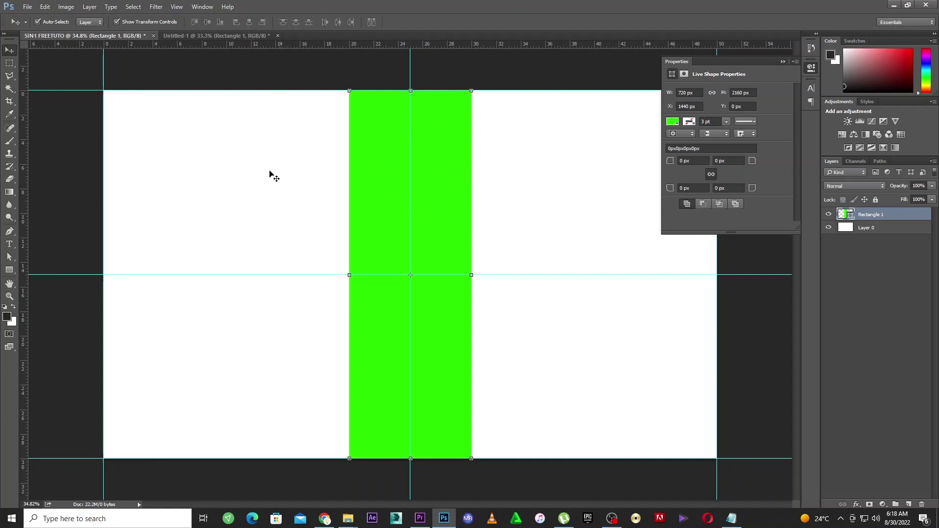
Resize the image in the narrow Untitled-1 document to a height of 20 inches, keeping the 10-inch width.
{"action": "left_click", "coordinate": [228, 38]}
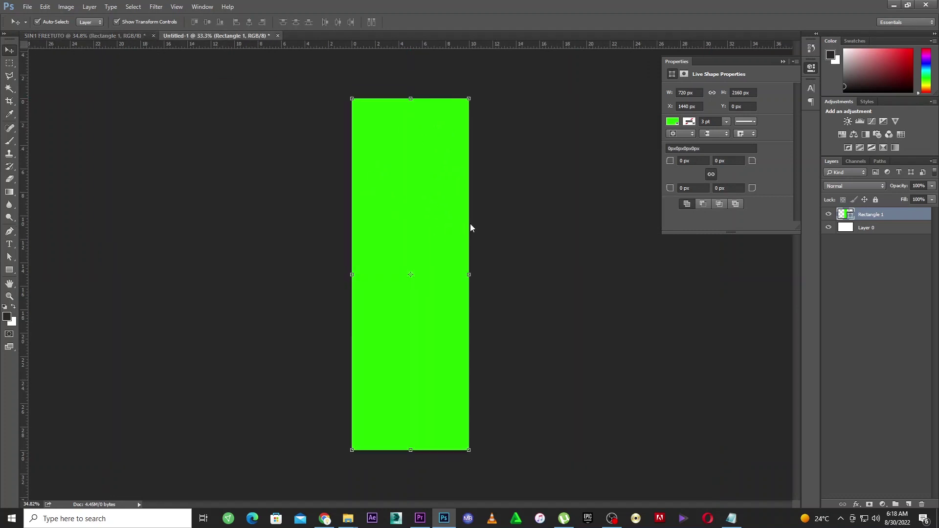
{"action": "left_click", "coordinate": [66, 7]}
{"action": "left_click", "coordinate": [84, 78]}
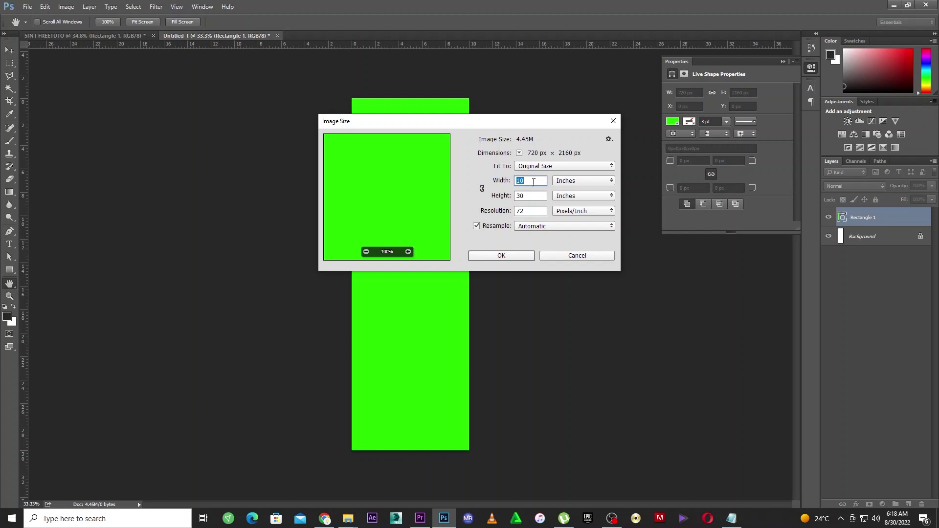
{"action": "key", "text": "Tab"}
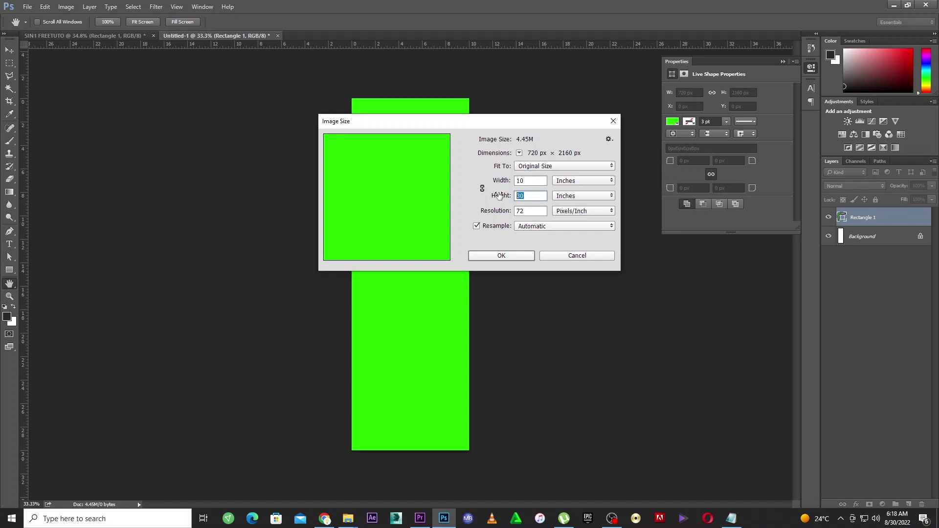
{"action": "type", "text": "20"}
{"action": "left_click", "coordinate": [487, 256]}
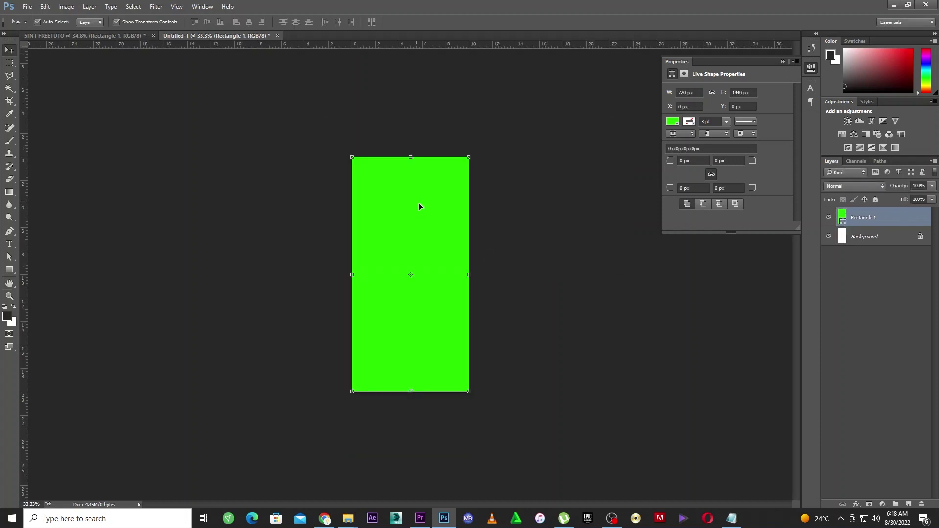
Change the fill colour of the 10 × 20 inch rectangle to blue 0600ff.
{"action": "double_click", "coordinate": [842, 218]}
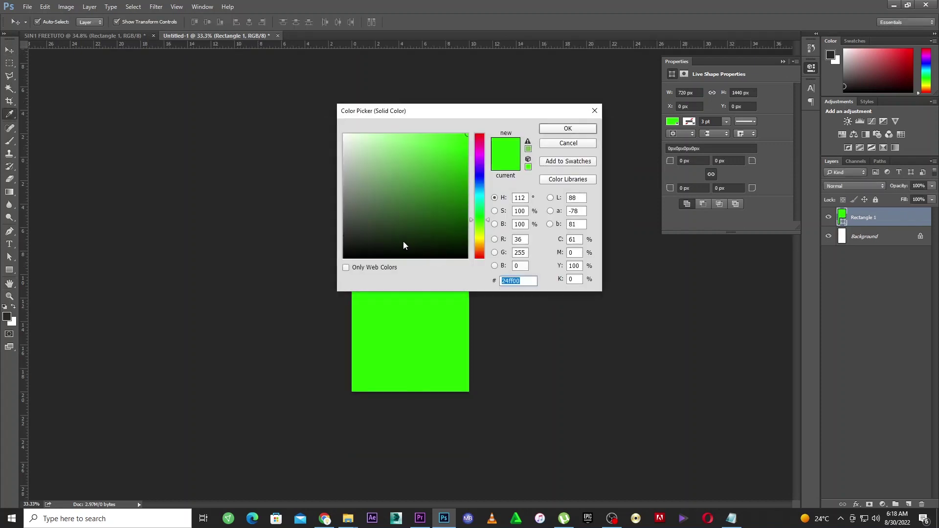
{"action": "left_click", "coordinate": [477, 175]}
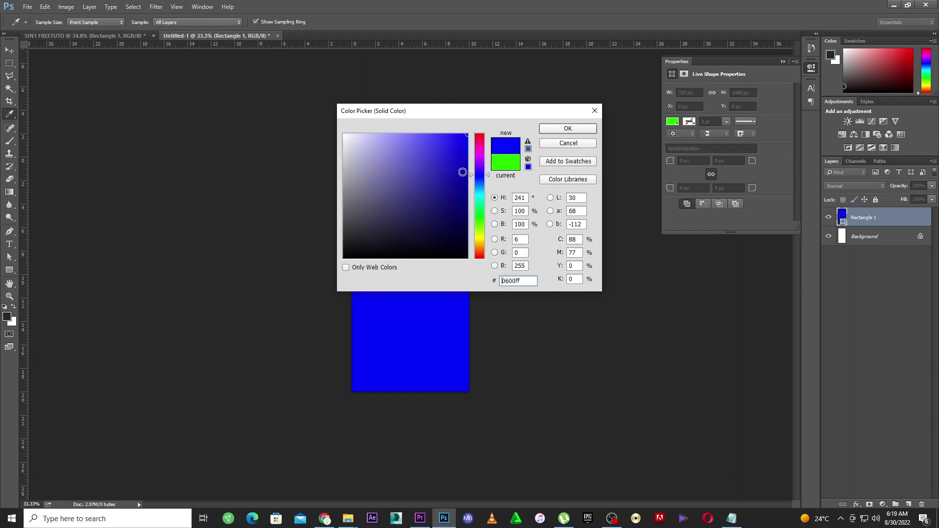
{"action": "left_click", "coordinate": [567, 128]}
Copy the blue rectangle into 5IN1 FREETUTO against the green panel's left edge, vertically centred, and duplicate it against the right edge.
{"action": "left_click_drag", "start_coordinate": [425, 184], "coordinate": [293, 200]}
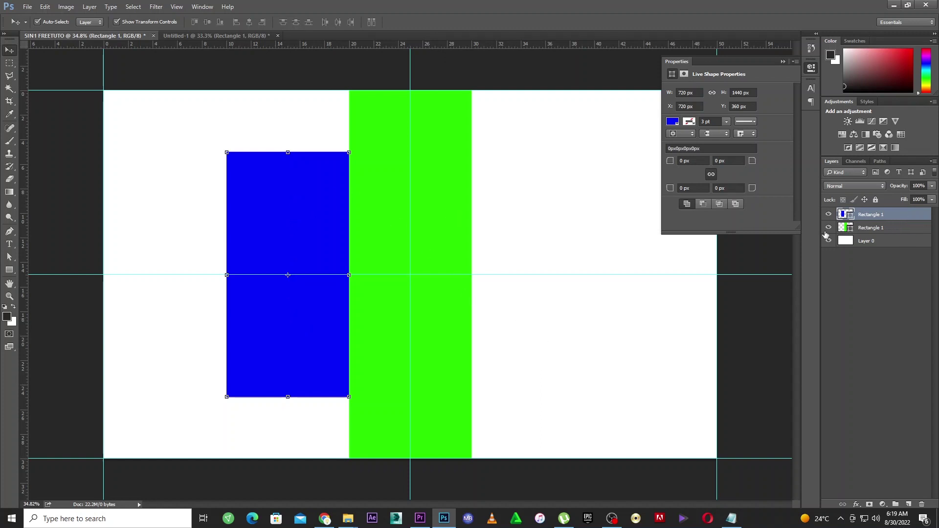
{"action": "right_click", "coordinate": [294, 238]}
{"action": "left_click", "coordinate": [270, 202]}
{"action": "left_click_drag", "start_coordinate": [270, 203], "coordinate": [517, 204]}
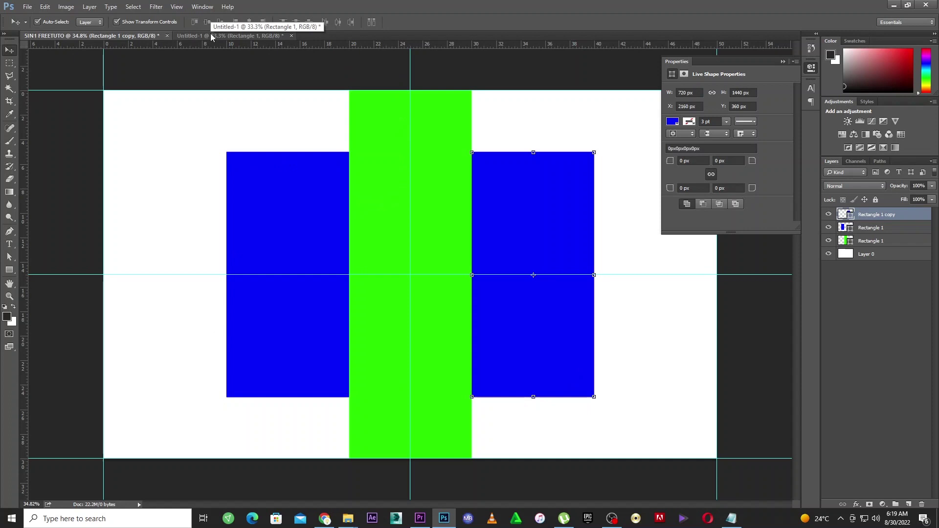
Change the fill colour of the duplicated panel on the green panel's right side to red ff0000.
{"action": "double_click", "coordinate": [845, 215]}
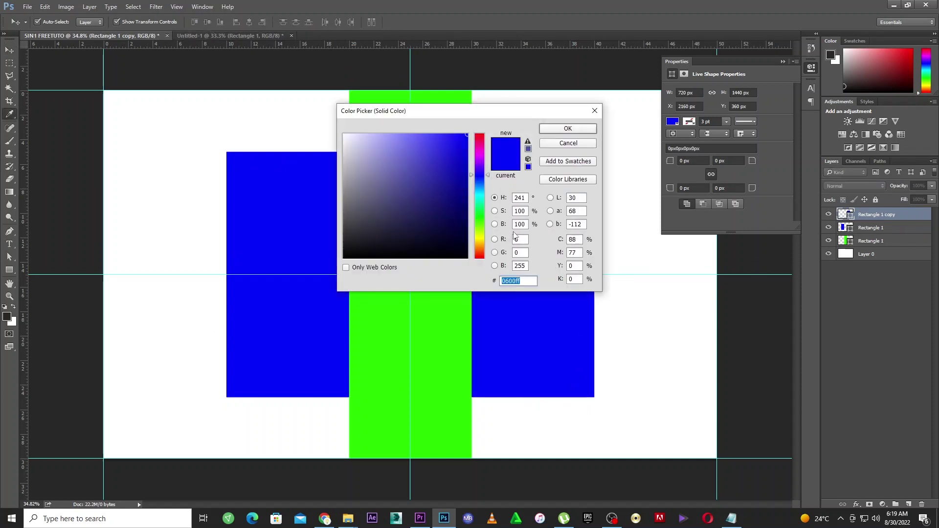
{"action": "left_click", "coordinate": [477, 217]}
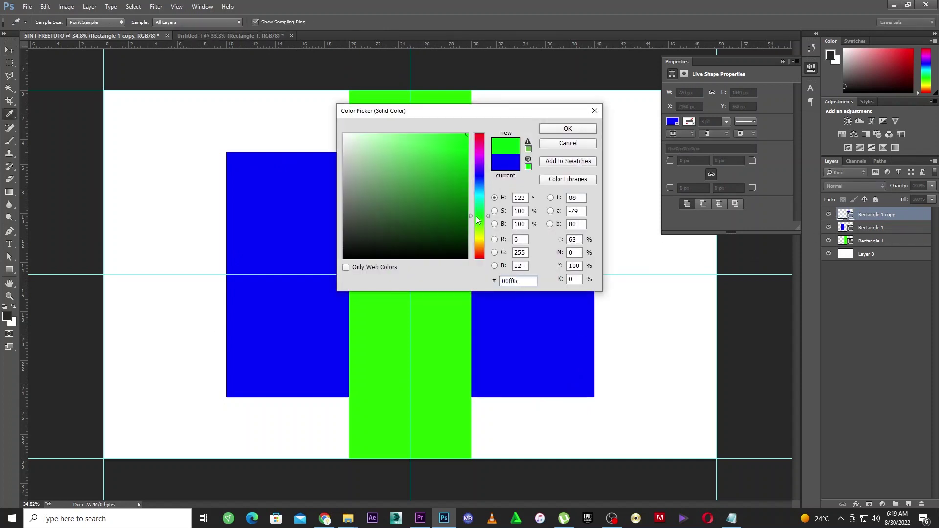
{"action": "left_click", "coordinate": [480, 153]}
{"action": "left_click", "coordinate": [479, 144]}
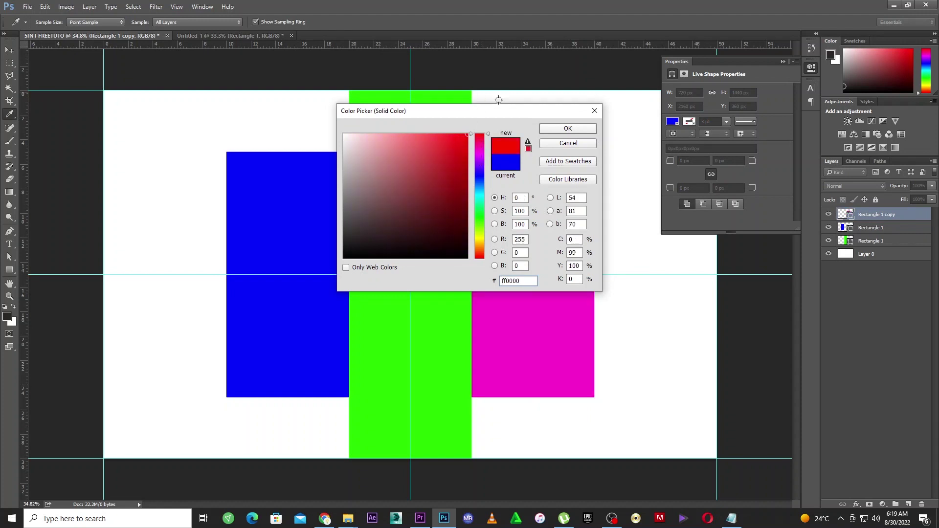
{"action": "left_click", "coordinate": [567, 128]}
{"action": "key", "text": "v"}
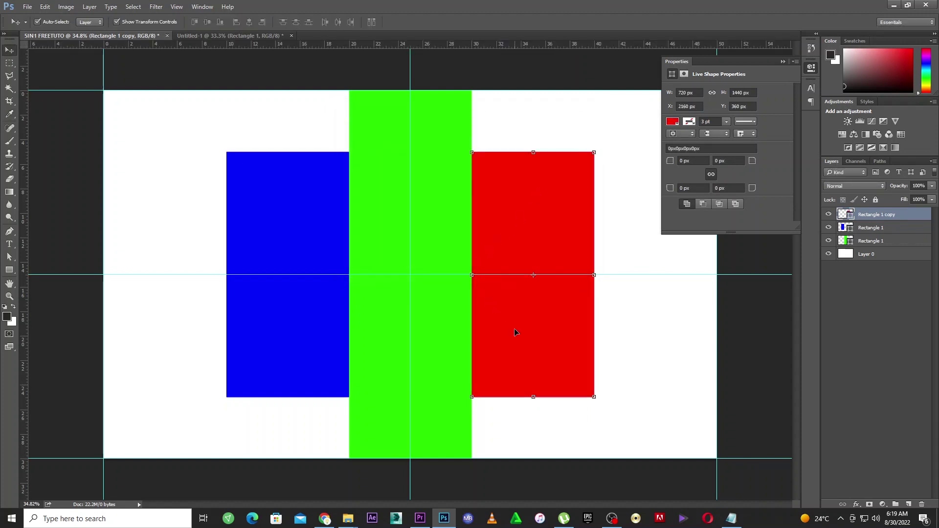
Resize the image in the Untitled-1 document to a height of 10 inches, making it a 10 × 10 inch square.
{"action": "left_click", "coordinate": [225, 37]}
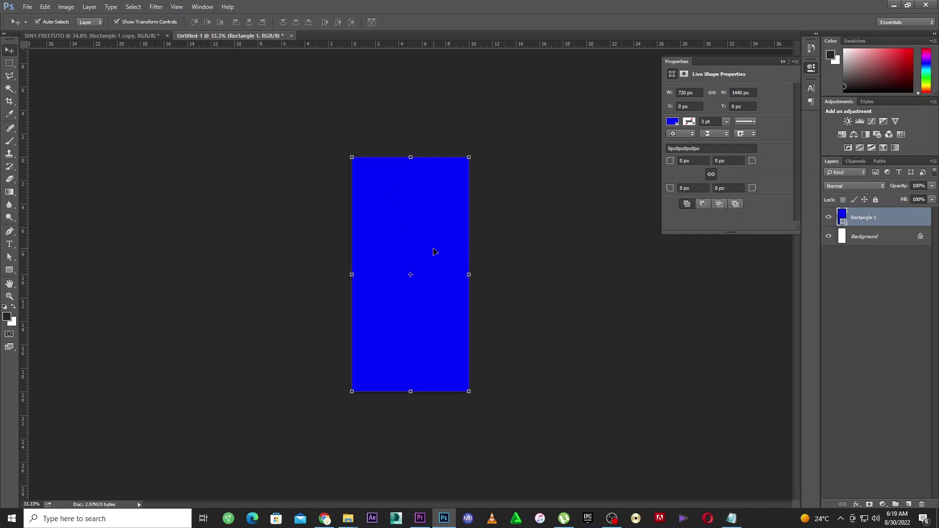
{"action": "key", "text": "ctrl+alt+i"}
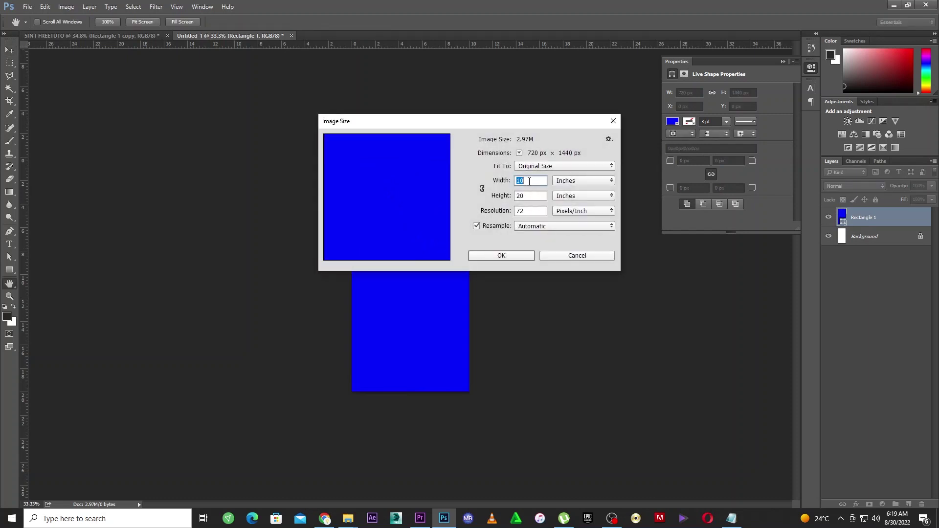
{"action": "key", "text": "Tab"}
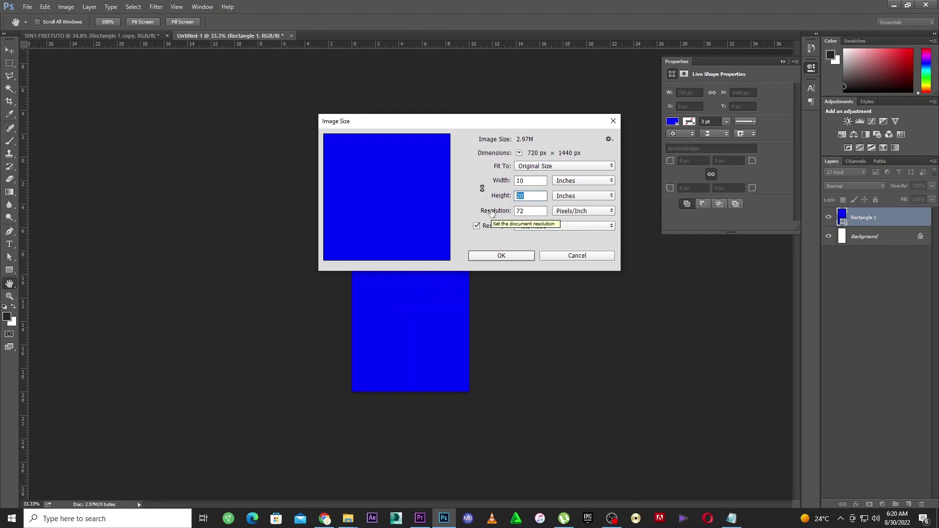
{"action": "type", "text": "10"}
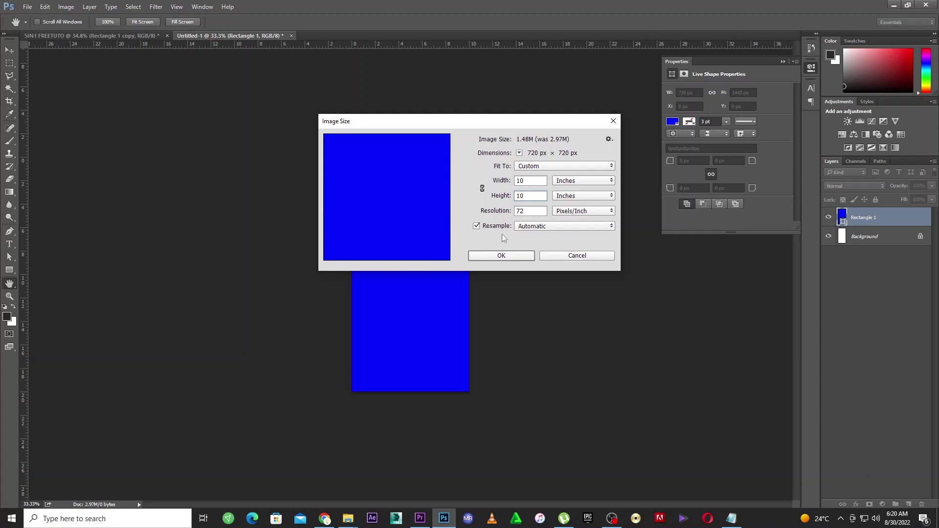
{"action": "left_click", "coordinate": [507, 256]}
{"action": "key", "text": "v"}
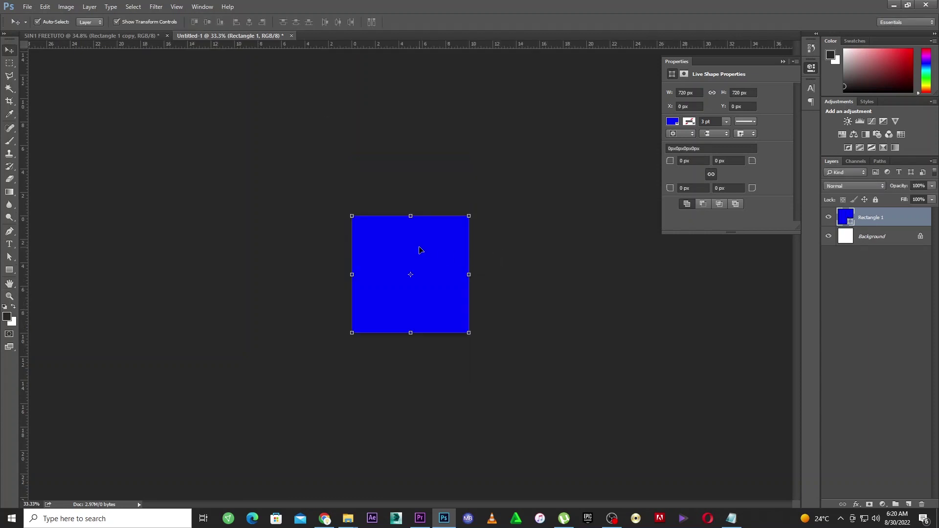
Change the fill colour of the 10 × 10 inch square to yellow ffe400.
{"action": "double_click", "coordinate": [843, 216]}
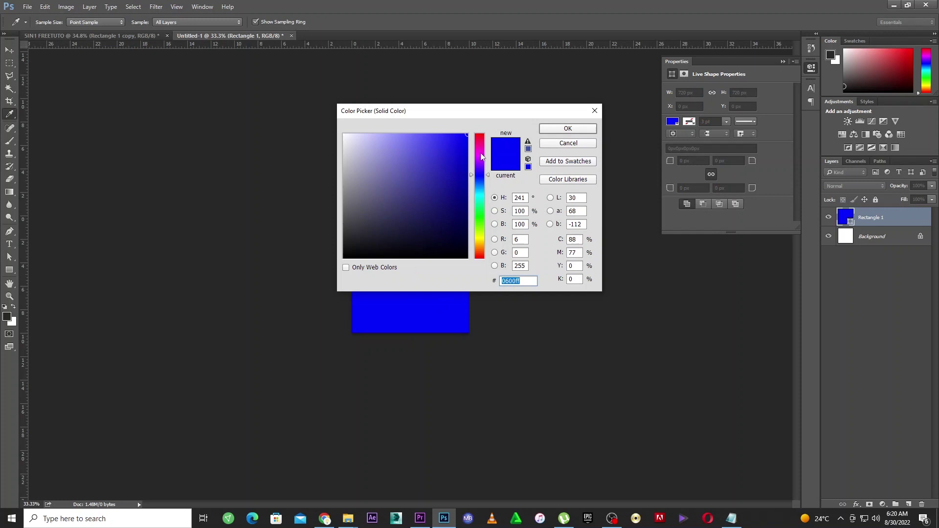
{"action": "left_click", "coordinate": [482, 243]}
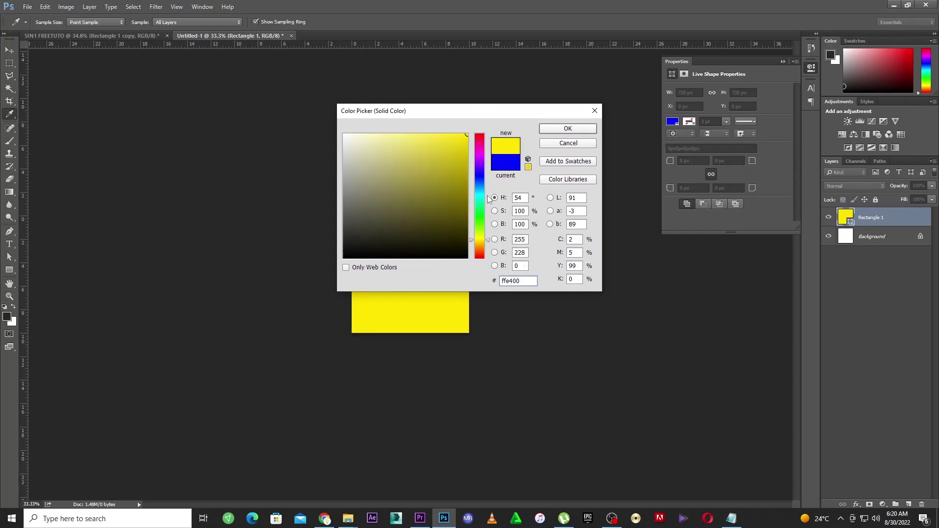
{"action": "left_click", "coordinate": [548, 129]}
Copy the yellow square into 5IN1 FREETUTO at the canvas's left edge, vertically centred, and duplicate it at the right edge.
{"action": "left_click_drag", "start_coordinate": [409, 247], "coordinate": [168, 234]}
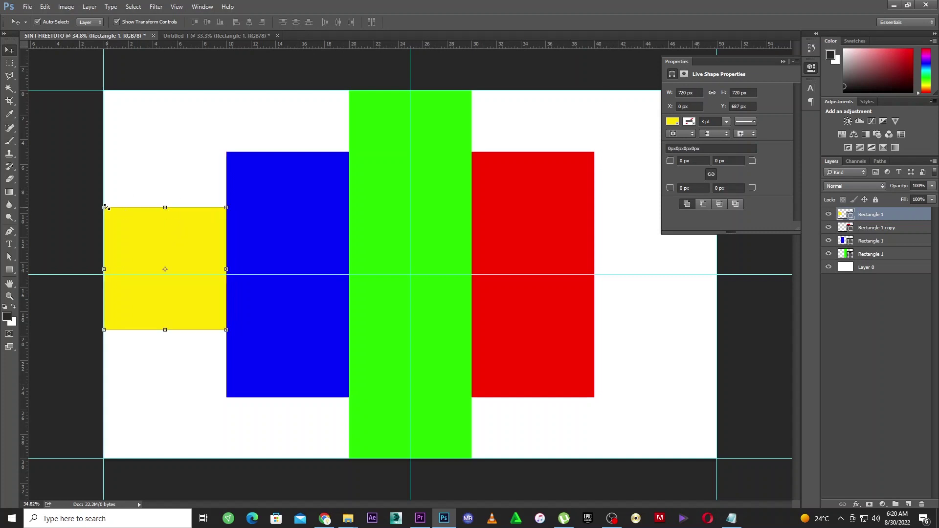
{"action": "left_click_drag", "start_coordinate": [197, 241], "coordinate": [194, 243]}
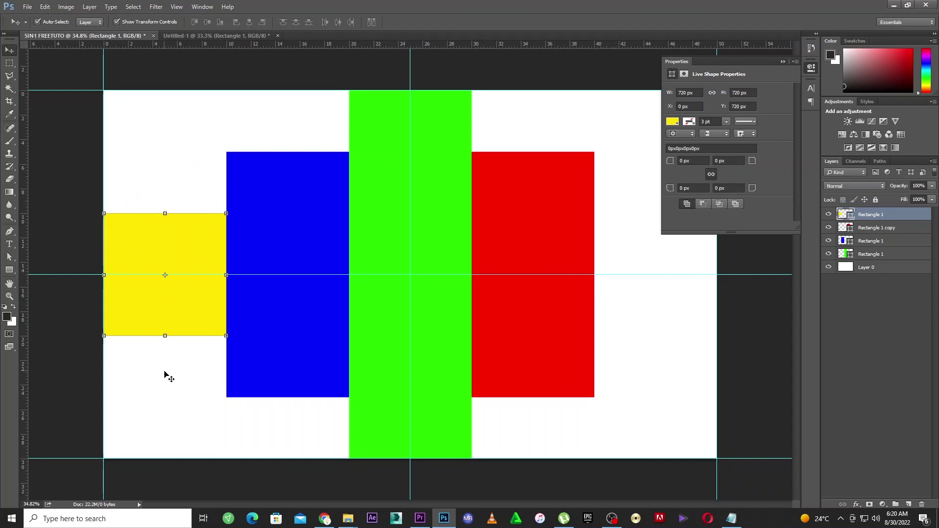
{"action": "left_click_drag", "start_coordinate": [171, 319], "coordinate": [659, 318]}
Add horizontal guides along the yellow squares' top edge and along the red panel's top and bottom edges.
{"action": "scroll", "coordinate": [637, 337], "scroll_direction": "down", "scroll_amount": 2}
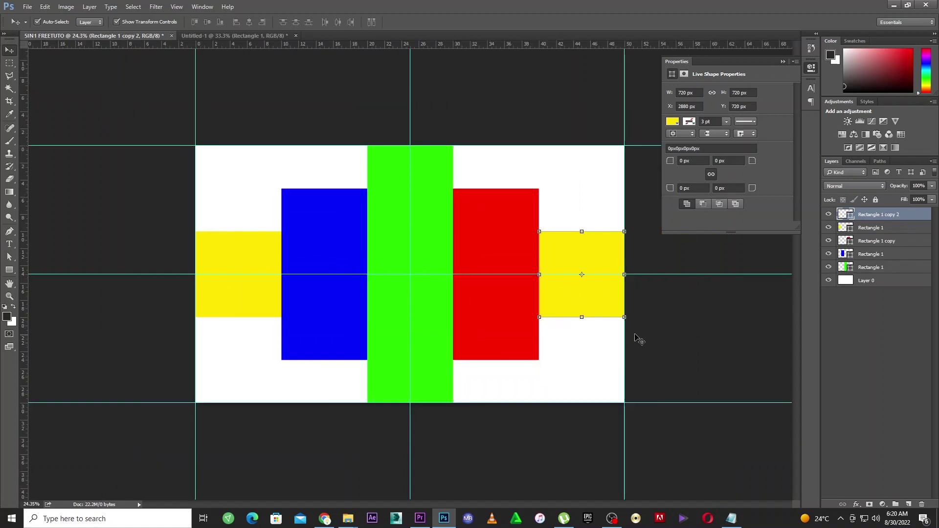
{"action": "left_click", "coordinate": [782, 62]}
{"action": "scroll", "coordinate": [614, 191], "scroll_direction": "up", "scroll_amount": 2}
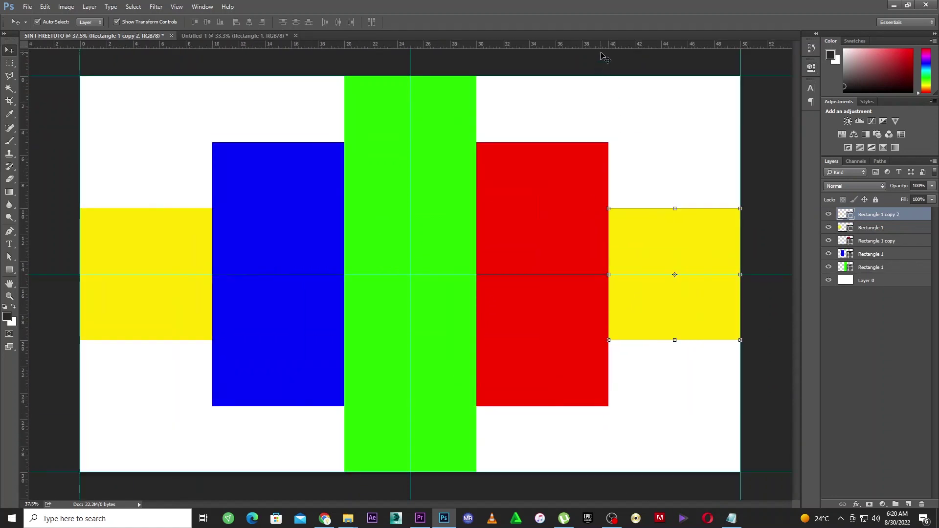
{"action": "left_click_drag", "start_coordinate": [604, 45], "coordinate": [589, 208]}
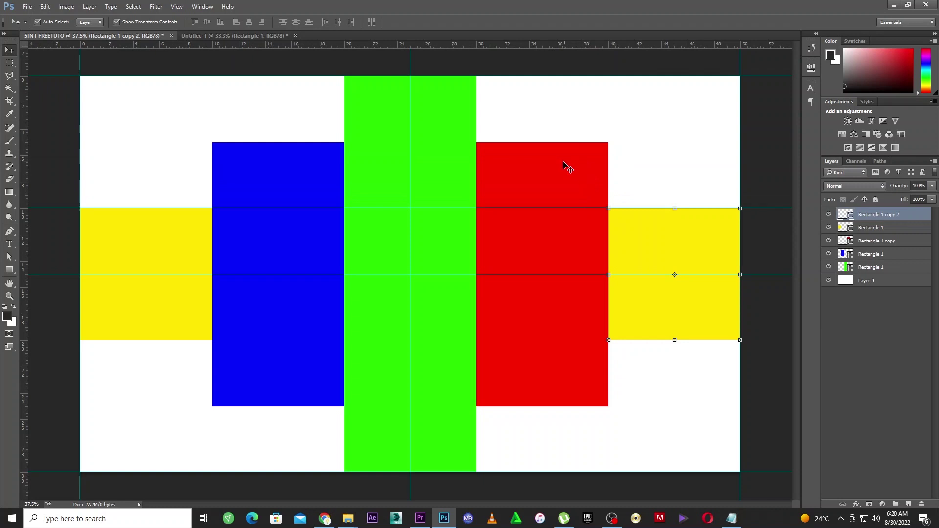
{"action": "left_click", "coordinate": [564, 165]}
{"action": "left_click_drag", "start_coordinate": [532, 46], "coordinate": [535, 142]}
{"action": "scroll", "coordinate": [660, 243], "scroll_direction": "up", "scroll_amount": 4}
{"action": "scroll", "coordinate": [660, 218], "scroll_direction": "up", "scroll_amount": 1}
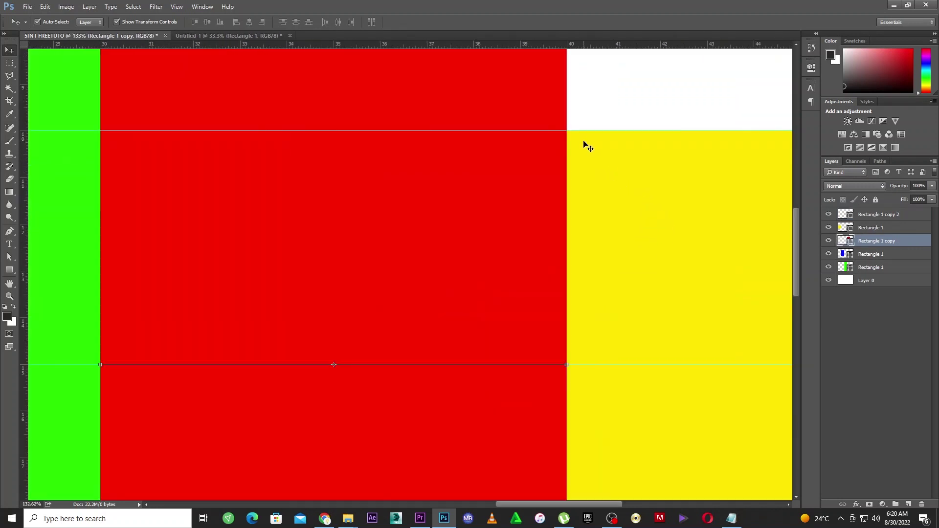
{"action": "scroll", "coordinate": [586, 208], "scroll_direction": "down", "scroll_amount": 5}
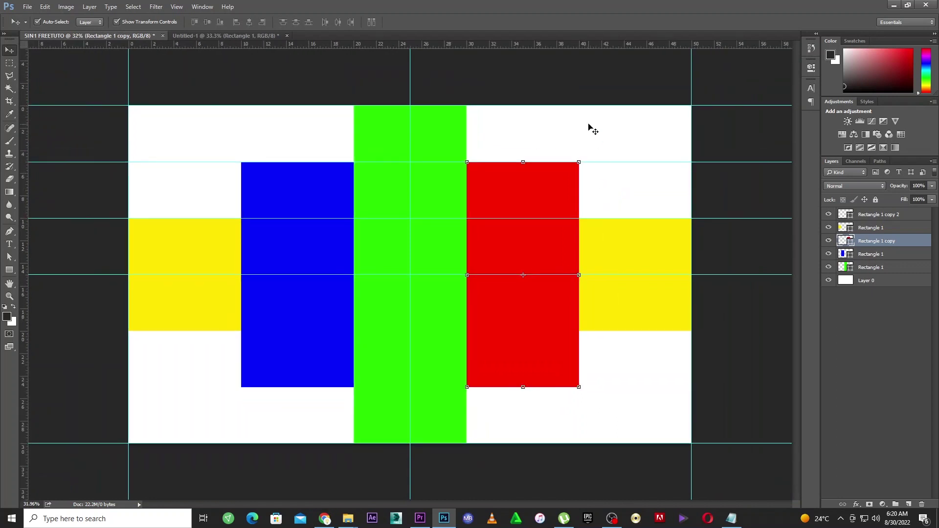
{"action": "left_click_drag", "start_coordinate": [545, 40], "coordinate": [536, 386]}
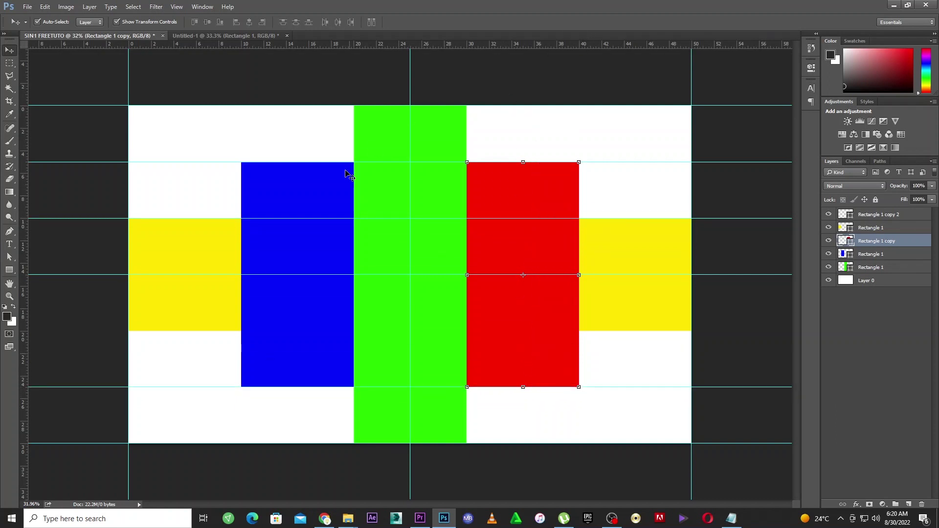
Add vertical guides along the blue panel's left edge, both side edges of the red panel and the green panel's left edge.
{"action": "left_click", "coordinate": [281, 247]}
{"action": "left_click_drag", "start_coordinate": [23, 340], "coordinate": [244, 346]}
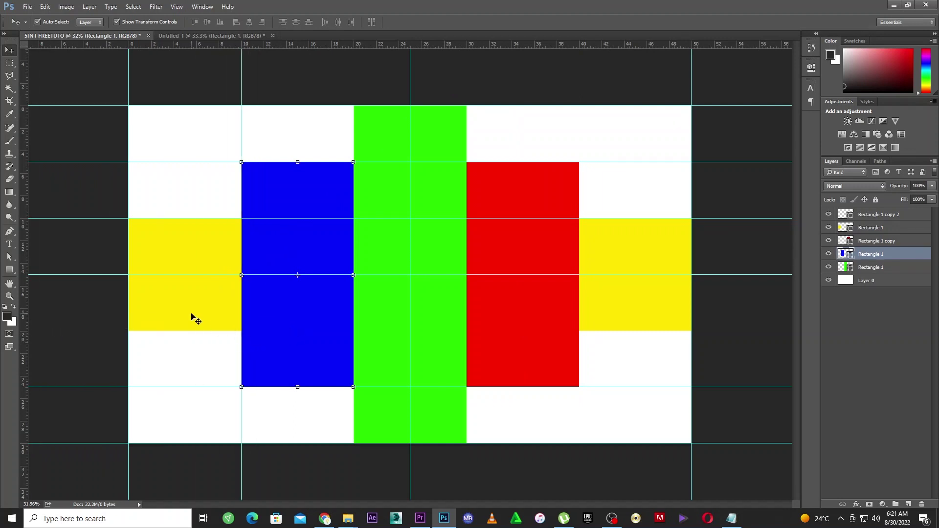
{"action": "left_click_drag", "start_coordinate": [25, 301], "coordinate": [473, 301]}
{"action": "left_click", "coordinate": [524, 329]}
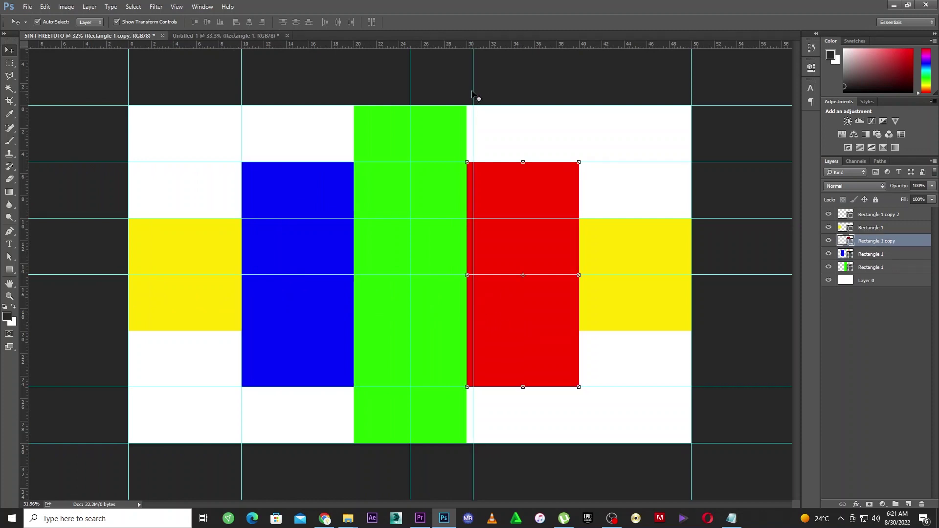
{"action": "mouse_move", "coordinate": [473, 91]}
{"action": "left_mouse_down"}
{"action": "mouse_move", "coordinate": [478, 80]}
{"action": "mouse_move", "coordinate": [466, 82]}
{"action": "left_mouse_up"}
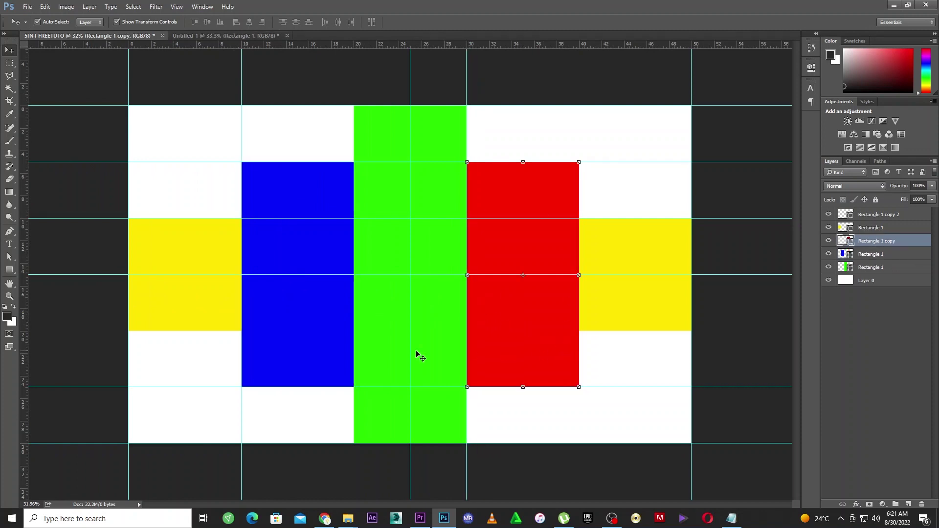
{"action": "left_click_drag", "start_coordinate": [28, 346], "coordinate": [579, 334]}
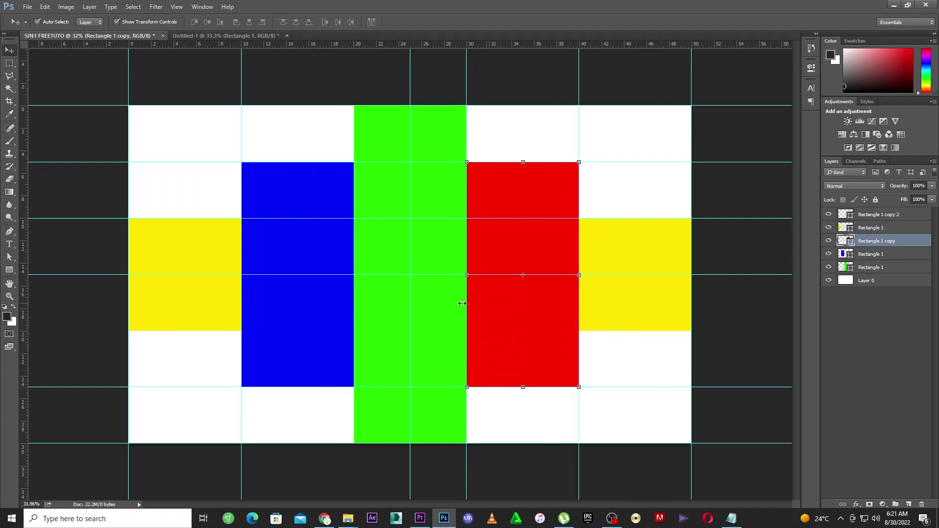
{"action": "left_click", "coordinate": [381, 314]}
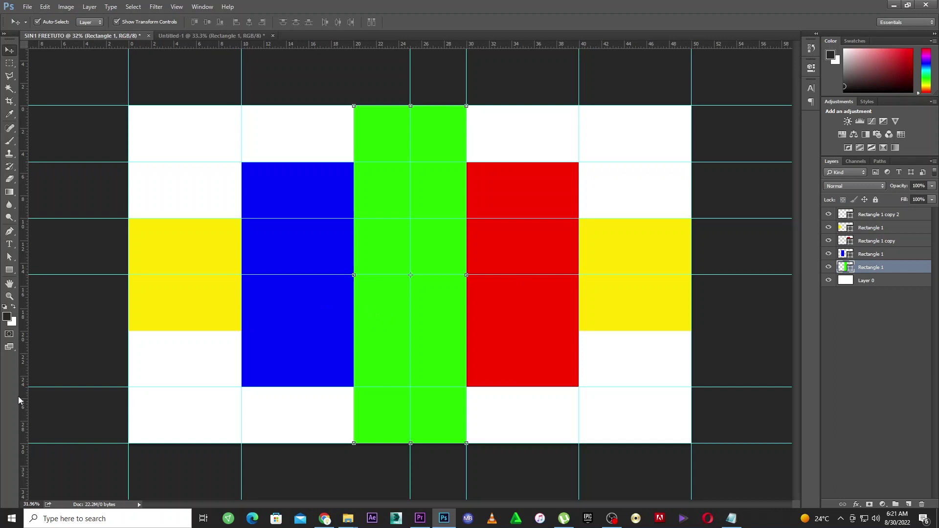
{"action": "left_click_drag", "start_coordinate": [25, 374], "coordinate": [353, 354]}
{"action": "left_click", "coordinate": [202, 245]}
{"action": "scroll", "coordinate": [199, 241], "scroll_direction": "up", "scroll_amount": 5}
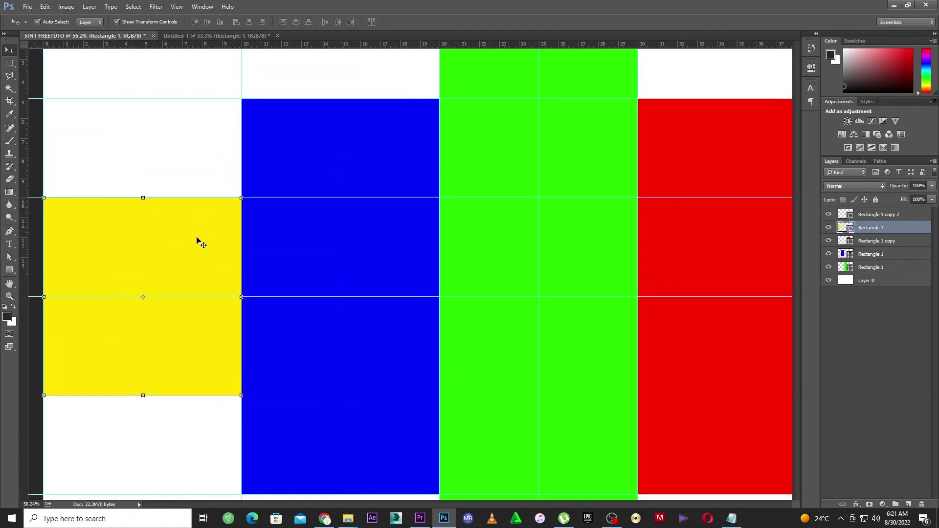
{"action": "left_click_drag", "start_coordinate": [318, 181], "coordinate": [318, 181]}
{"action": "scroll", "coordinate": [336, 259], "scroll_direction": "down", "scroll_amount": 5}
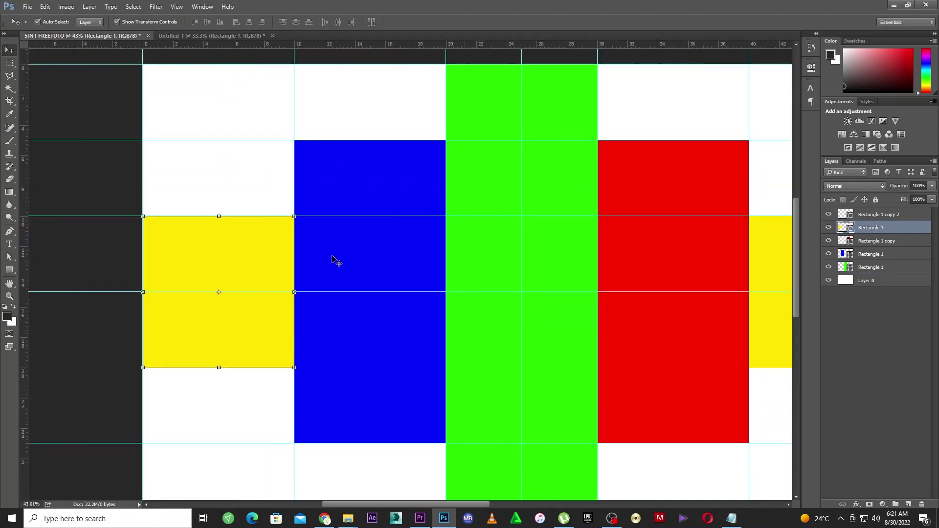
{"action": "left_click", "coordinate": [439, 313]}
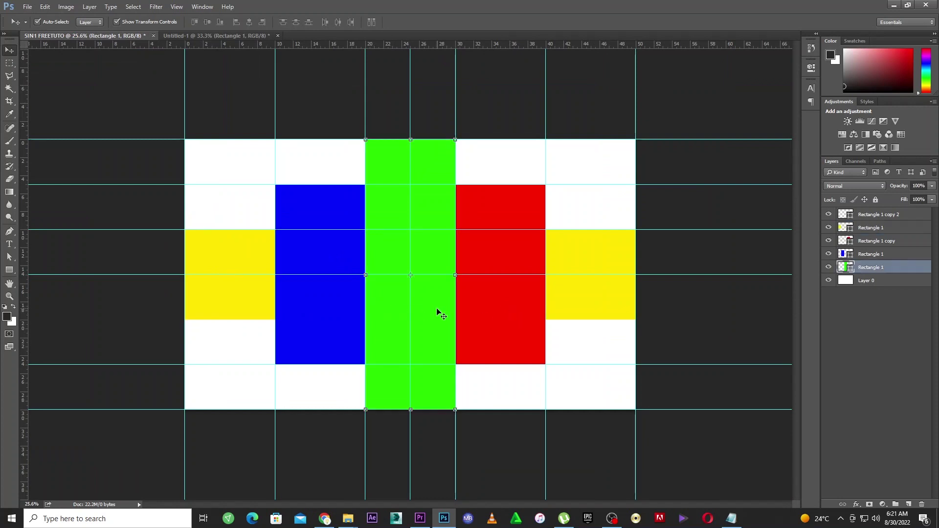
{"action": "left_click", "coordinate": [699, 344]}
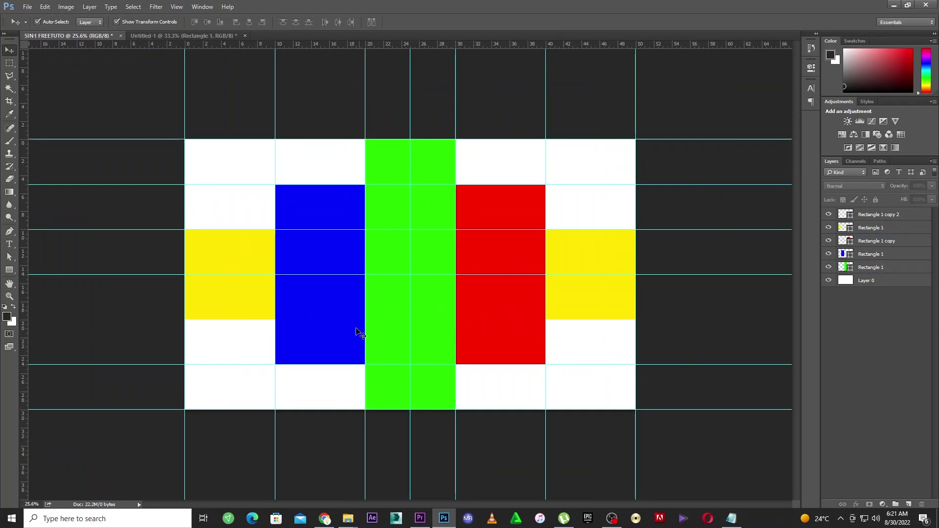
Switch to Chrome and look through the 5in1 canvas image results for example designs.
{"action": "left_click", "coordinate": [325, 518]}
{"action": "scroll", "coordinate": [112, 142], "scroll_direction": "up", "scroll_amount": 10}
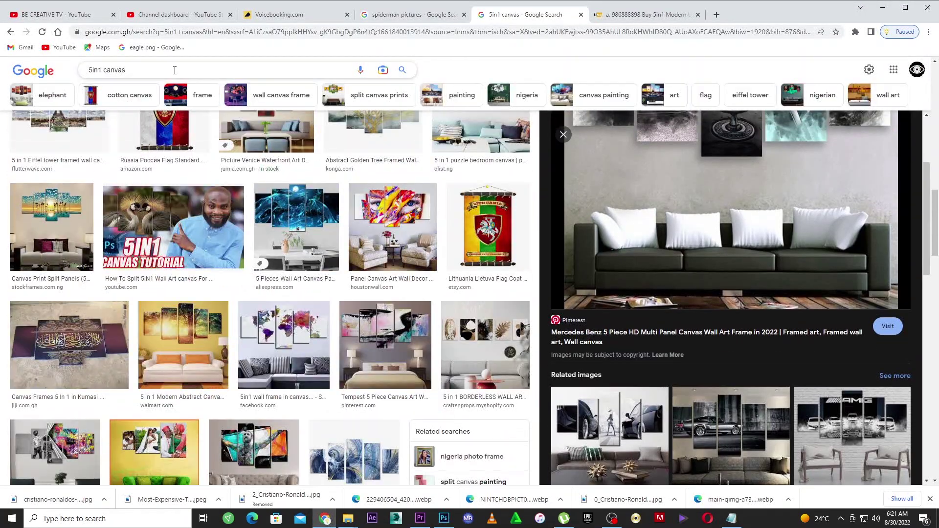
{"action": "scroll", "coordinate": [134, 145], "scroll_direction": "up", "scroll_amount": 1}
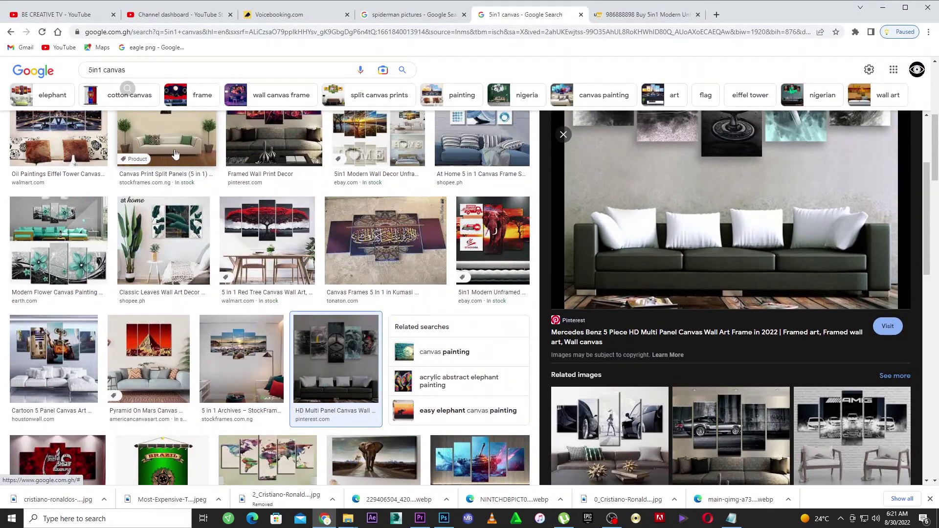
{"action": "scroll", "coordinate": [176, 156], "scroll_direction": "up", "scroll_amount": 3}
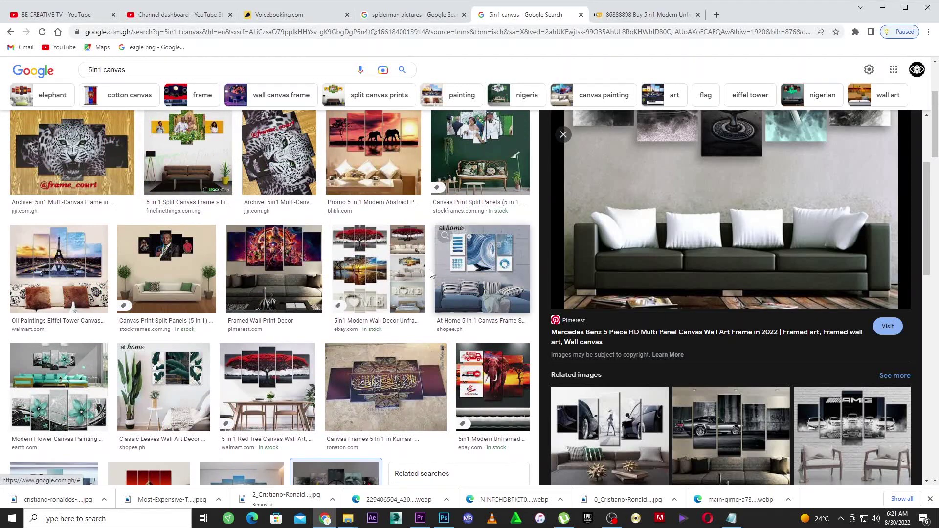
{"action": "scroll", "coordinate": [703, 264], "scroll_direction": "up", "scroll_amount": 3}
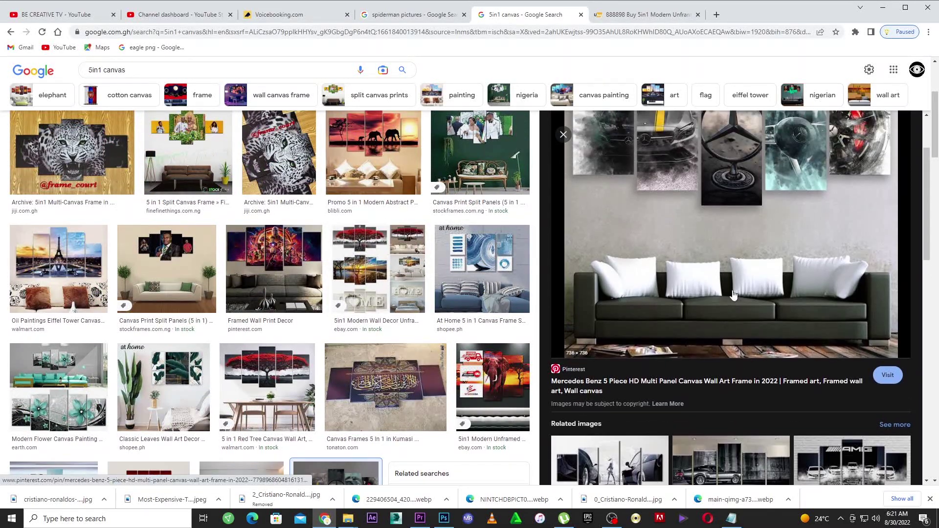
{"action": "scroll", "coordinate": [207, 224], "scroll_direction": "down", "scroll_amount": 7}
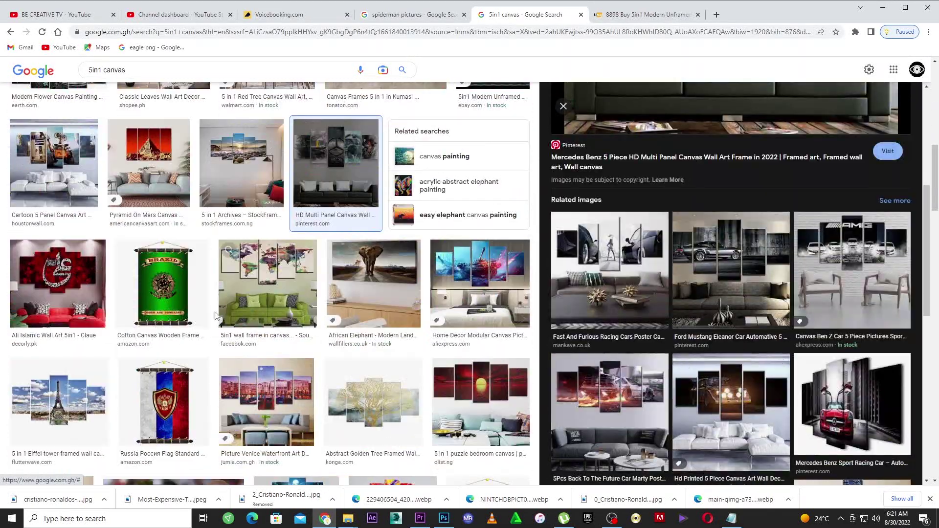
{"action": "scroll", "coordinate": [239, 297], "scroll_direction": "up", "scroll_amount": 10}
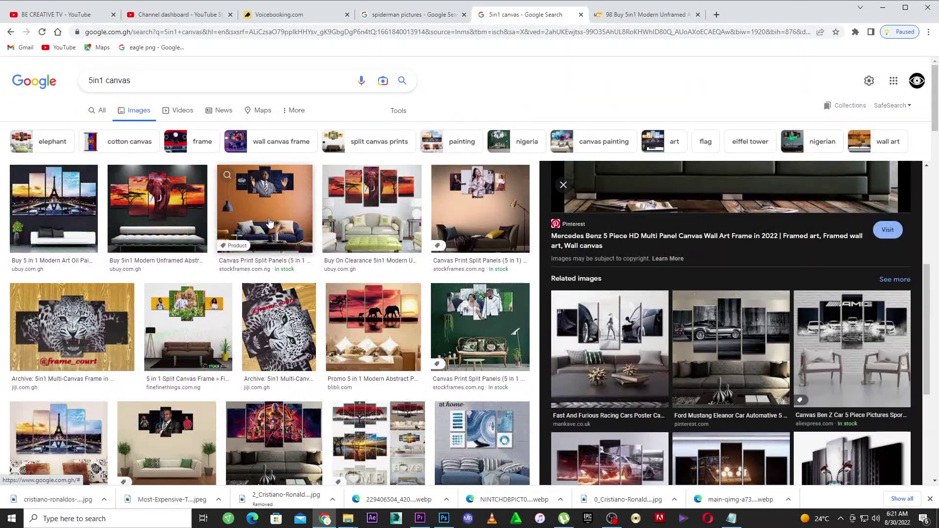
Open Pexels in a new tab and look through its free stock photos for a possible canvas picture.
{"action": "key", "text": "ctrl+t"}
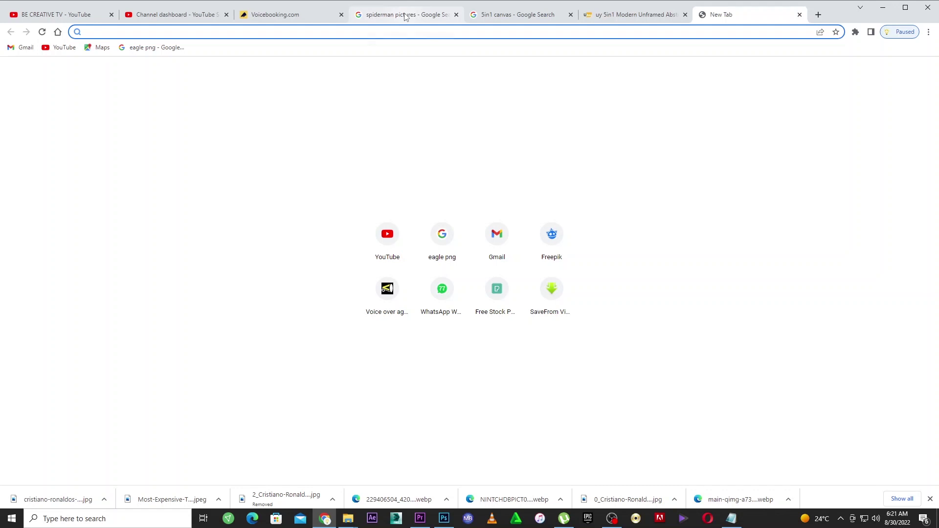
{"action": "left_click", "coordinate": [496, 304]}
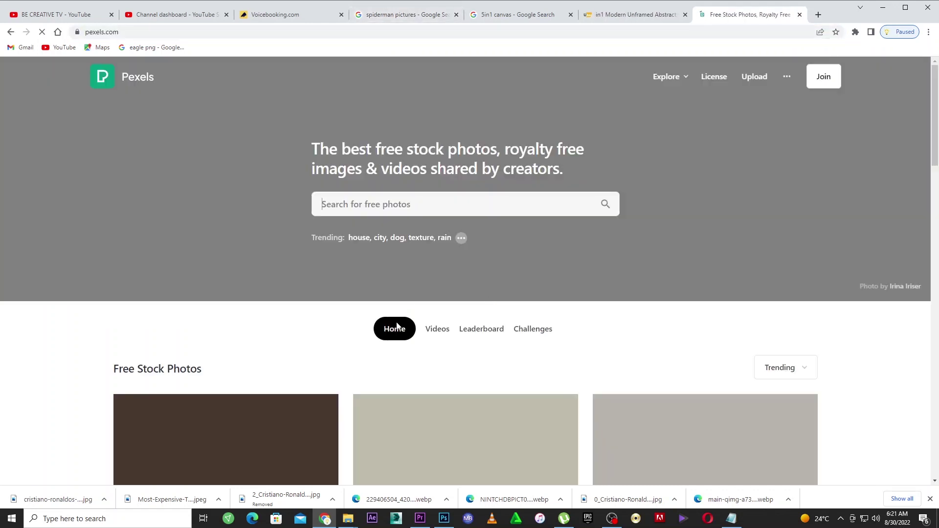
{"action": "scroll", "coordinate": [432, 294], "scroll_direction": "down", "scroll_amount": 5}
{"action": "scroll", "coordinate": [445, 354], "scroll_direction": "up", "scroll_amount": 4}
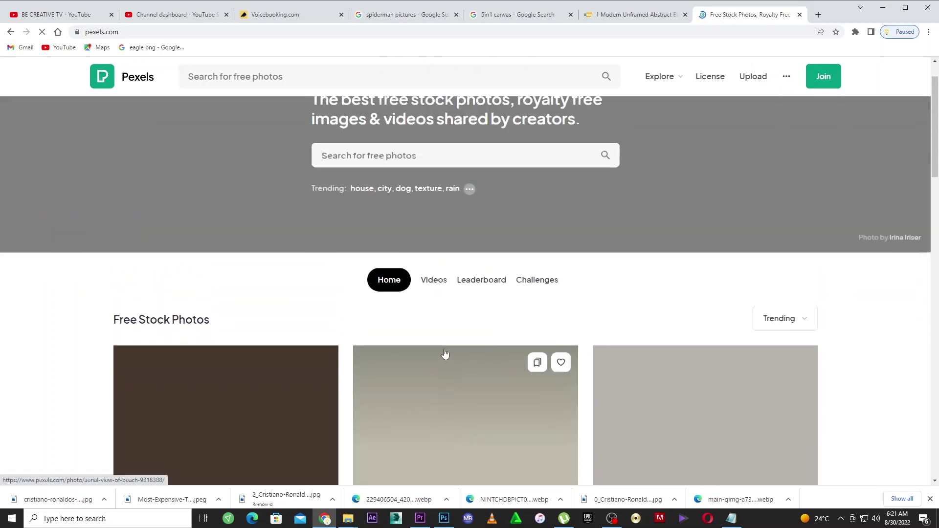
{"action": "scroll", "coordinate": [442, 332], "scroll_direction": "down", "scroll_amount": 5}
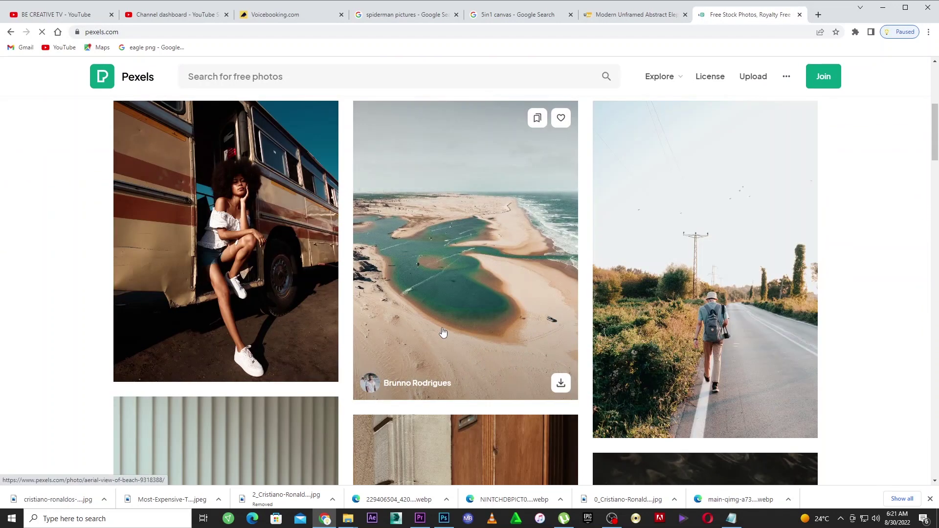
{"action": "scroll", "coordinate": [443, 333], "scroll_direction": "down", "scroll_amount": 15}
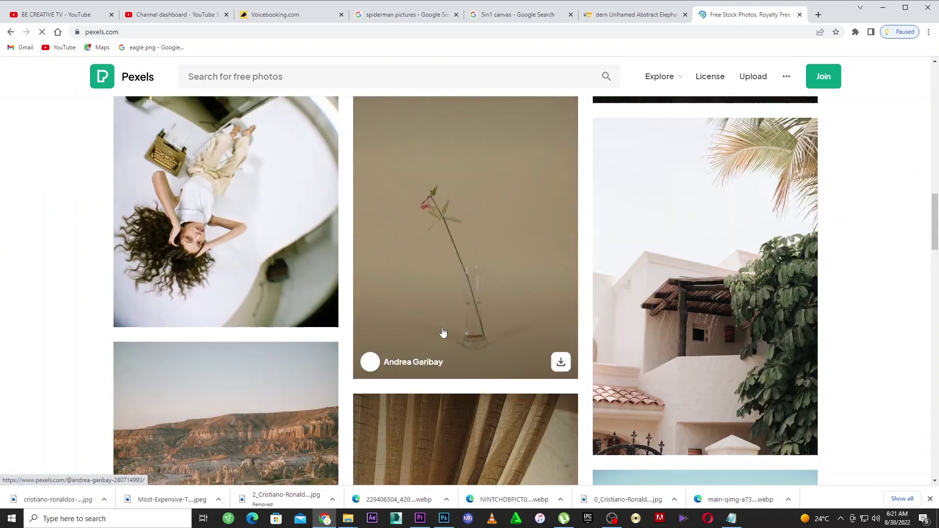
{"action": "scroll", "coordinate": [442, 333], "scroll_direction": "down", "scroll_amount": 15}
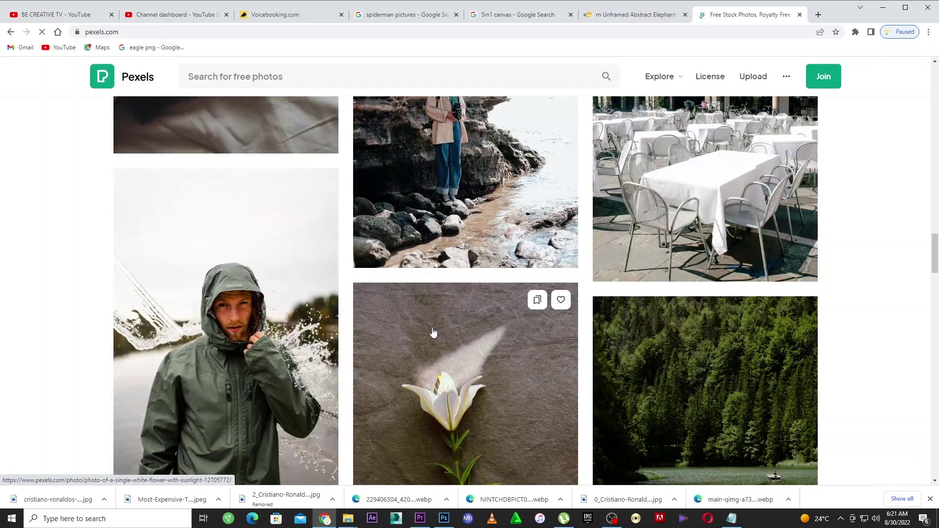
{"action": "scroll", "coordinate": [433, 333], "scroll_direction": "down", "scroll_amount": 12}
{"action": "scroll", "coordinate": [467, 334], "scroll_direction": "down", "scroll_amount": 15}
{"action": "scroll", "coordinate": [473, 279], "scroll_direction": "down", "scroll_amount": 15}
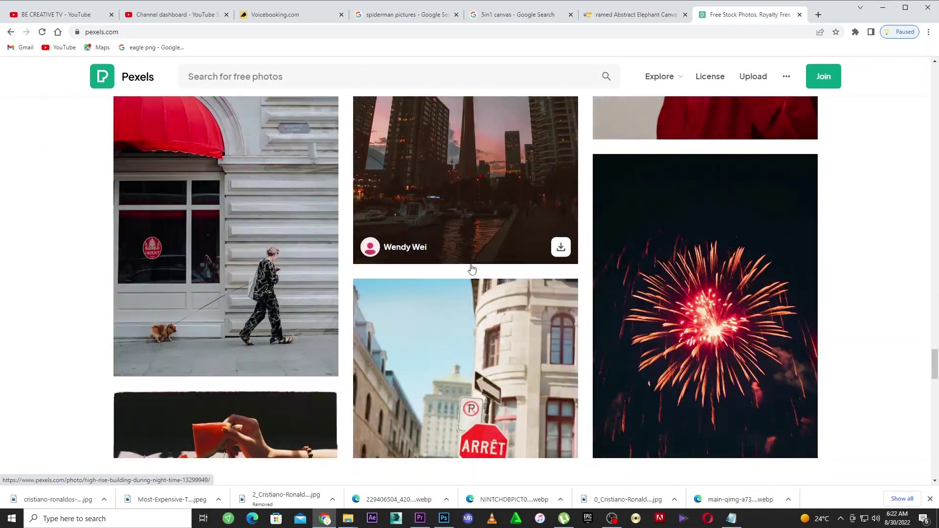
{"action": "scroll", "coordinate": [472, 269], "scroll_direction": "down", "scroll_amount": 6}
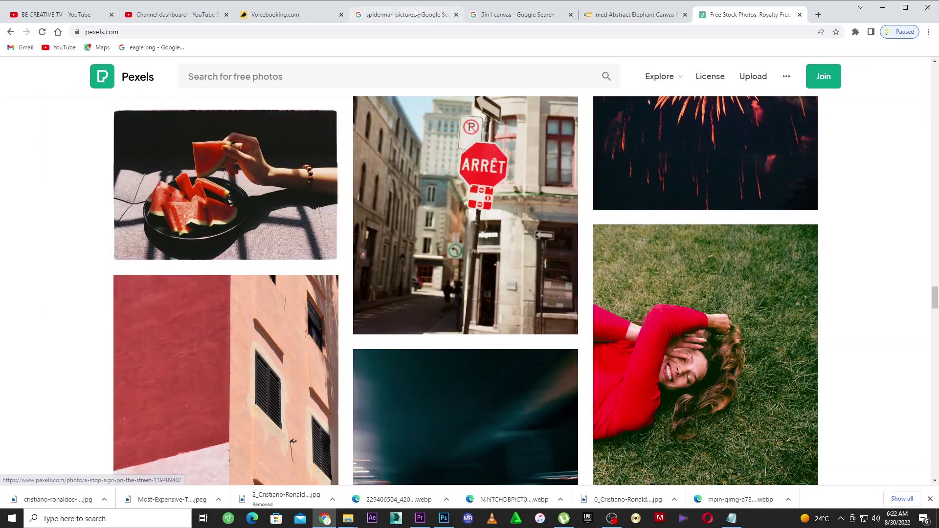
Copy the Marvel's Spider-Man Remastered Review image from IGN out of the spiderman pictures search results.
{"action": "left_click", "coordinate": [428, 17]}
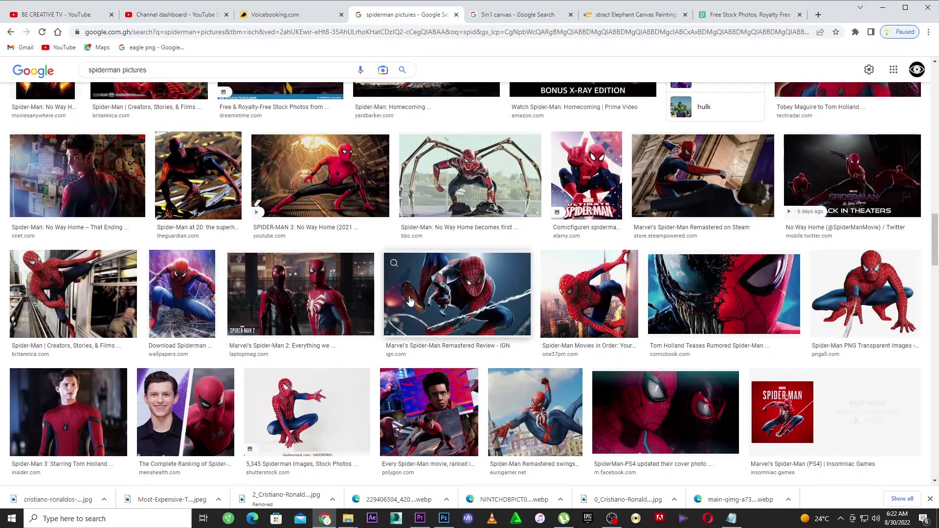
{"action": "left_click", "coordinate": [478, 293]}
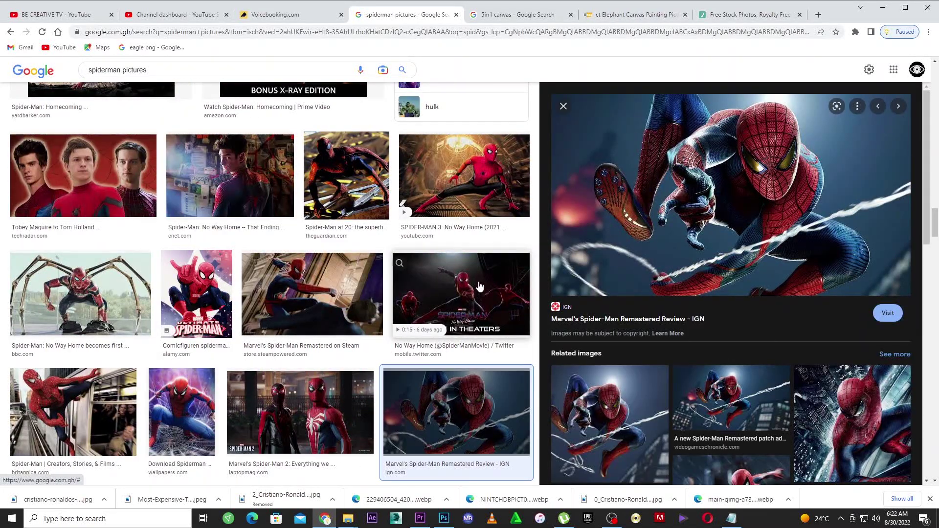
{"action": "right_click", "coordinate": [740, 167]}
{"action": "left_click", "coordinate": [778, 282]}
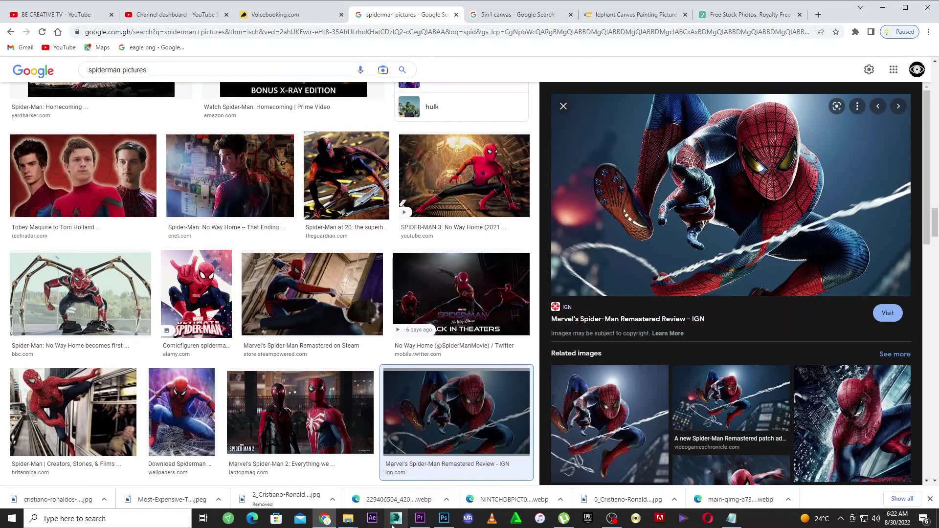
Paste the image into 5IN1 FREETUTO in Photoshop, enlarged to about 322% to cover the canvas, on a layer beneath the five coloured panels.
{"action": "left_click", "coordinate": [443, 518]}
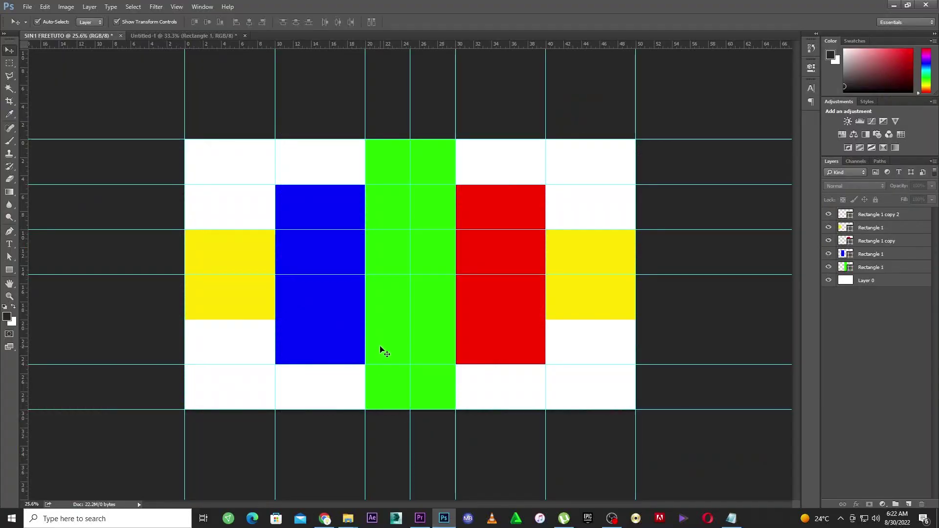
{"action": "key", "text": "ctrl+v"}
{"action": "left_click_drag", "start_coordinate": [486, 319], "coordinate": [650, 415]}
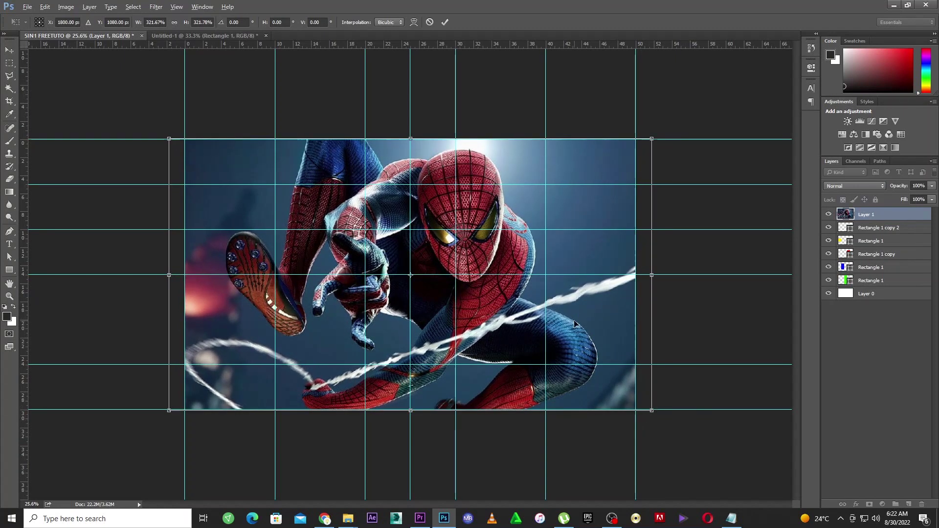
{"action": "left_click", "coordinate": [445, 23]}
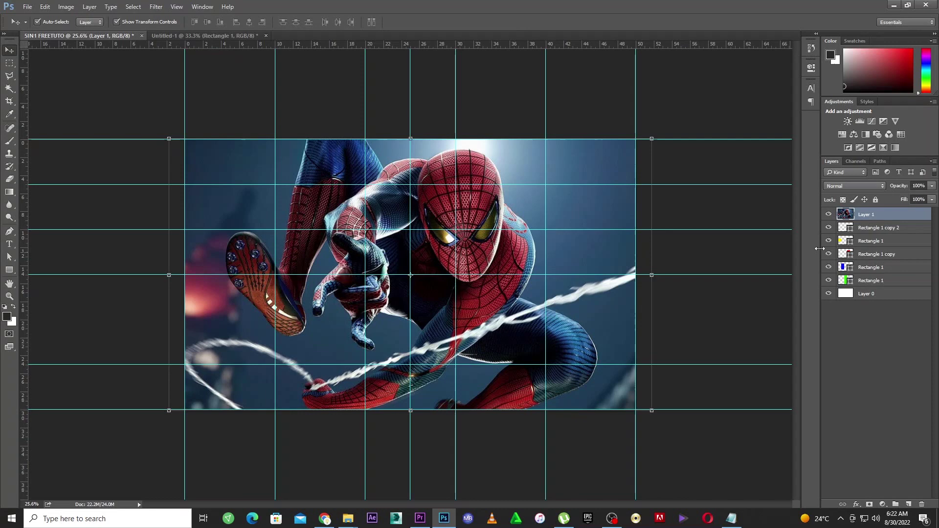
{"action": "left_click_drag", "start_coordinate": [863, 217], "coordinate": [876, 288]}
Set the opacity of the five coloured rectangle layers to 21% and lock them.
{"action": "left_click", "coordinate": [877, 270]}
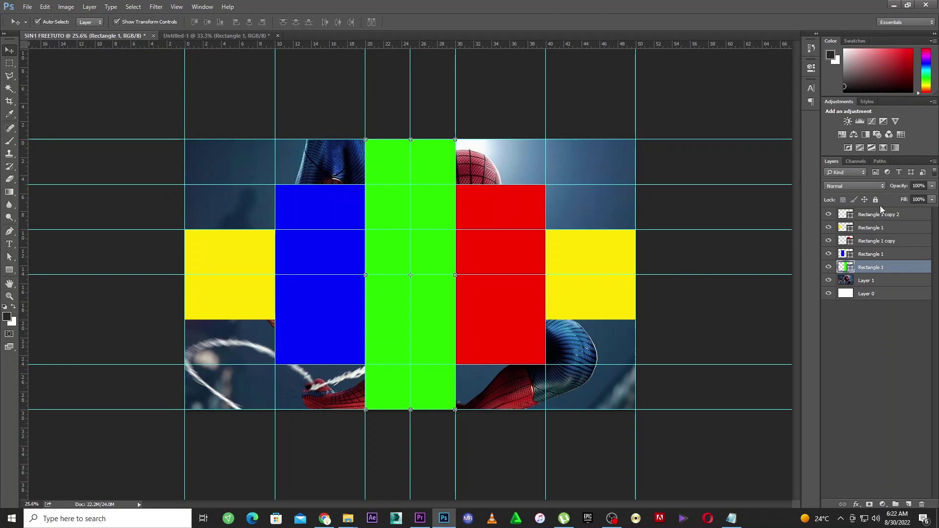
{"action": "left_click", "coordinate": [860, 215], "text": "shift"}
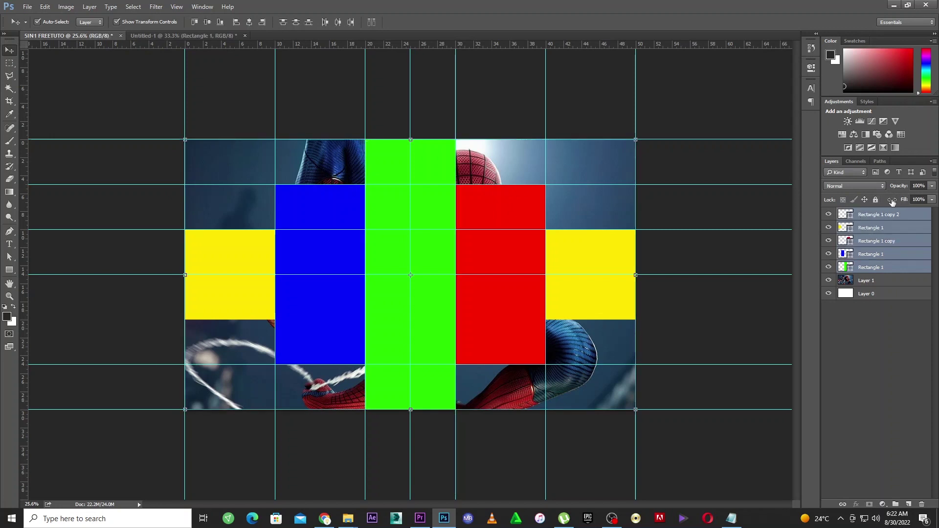
{"action": "left_click", "coordinate": [875, 200]}
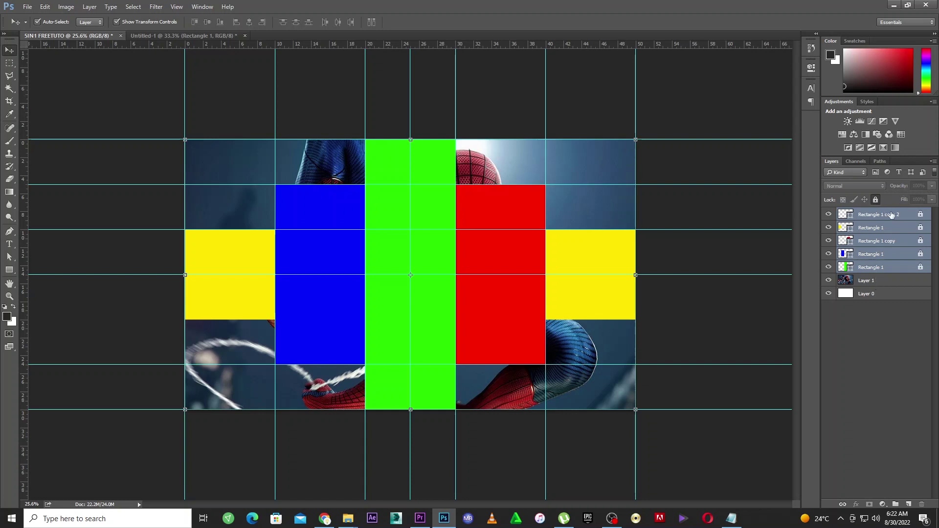
{"action": "left_click", "coordinate": [875, 200]}
{"action": "left_click", "coordinate": [932, 186]}
{"action": "left_click", "coordinate": [892, 196]}
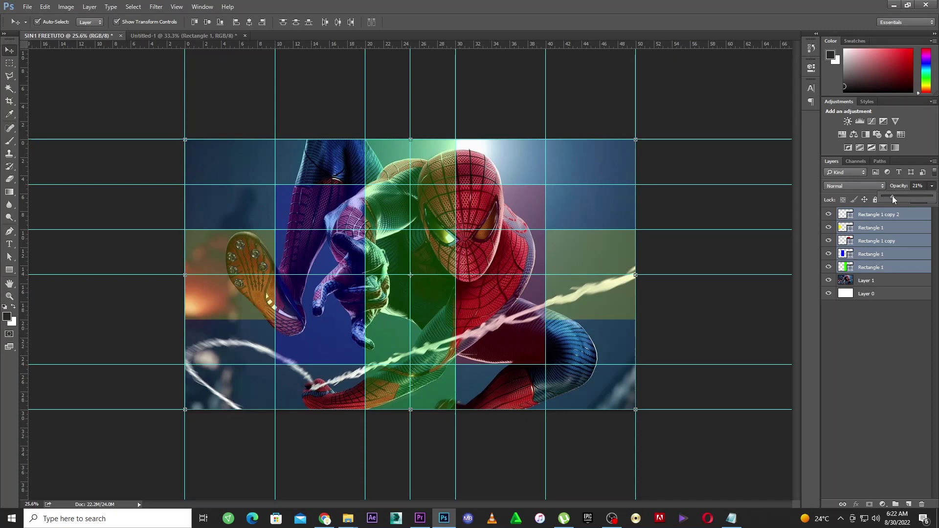
{"action": "left_click", "coordinate": [875, 200]}
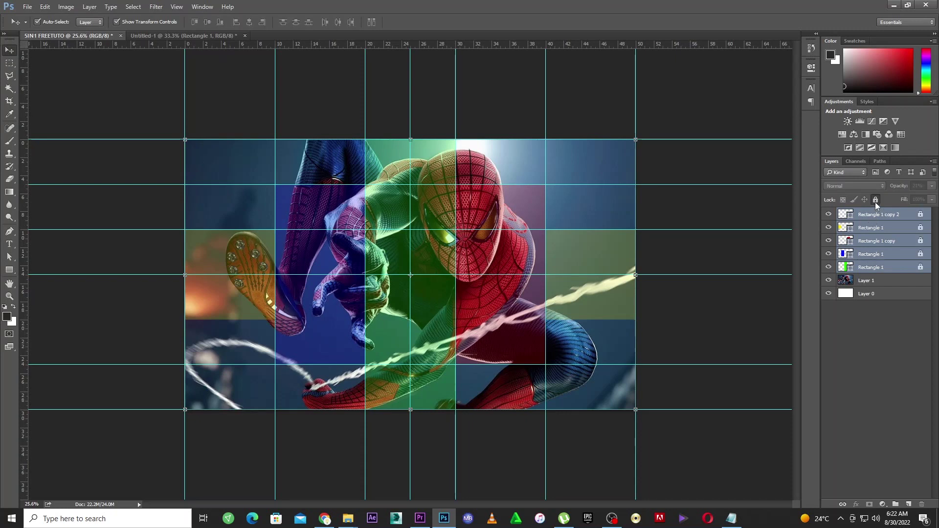
{"action": "left_click", "coordinate": [670, 447]}
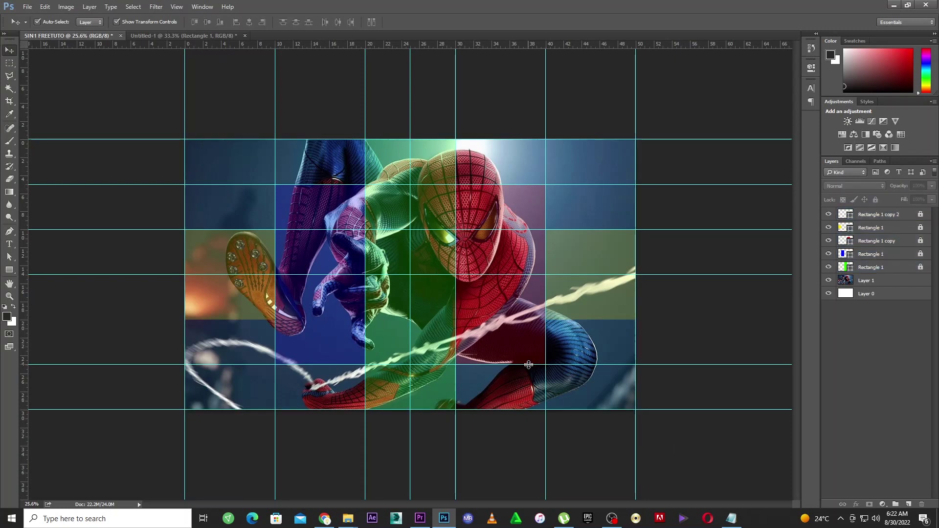
Browse the spiderman pictures results for another picture and open The James Cameron Spider-Man Movie We Never Saw from Den of Geek.
{"action": "left_click", "coordinate": [576, 381]}
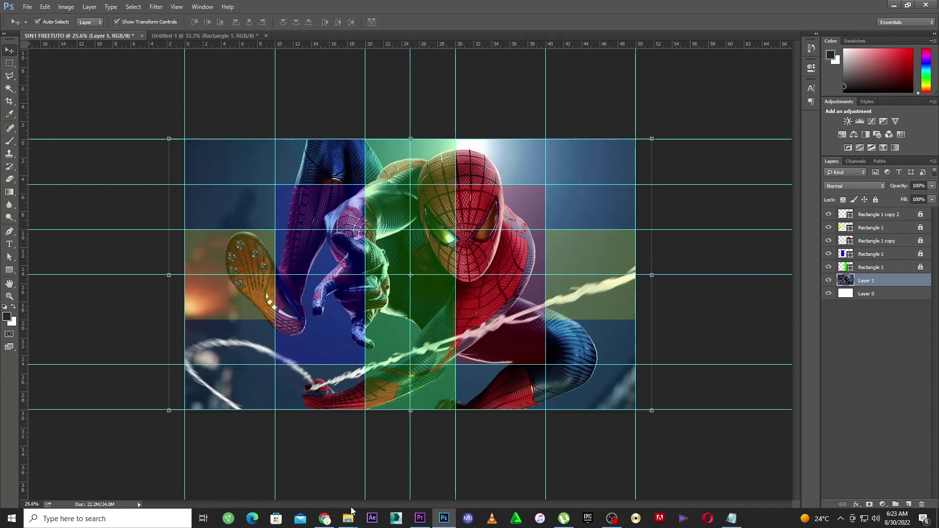
{"action": "left_click", "coordinate": [325, 518]}
{"action": "scroll", "coordinate": [683, 291], "scroll_direction": "down", "scroll_amount": 5}
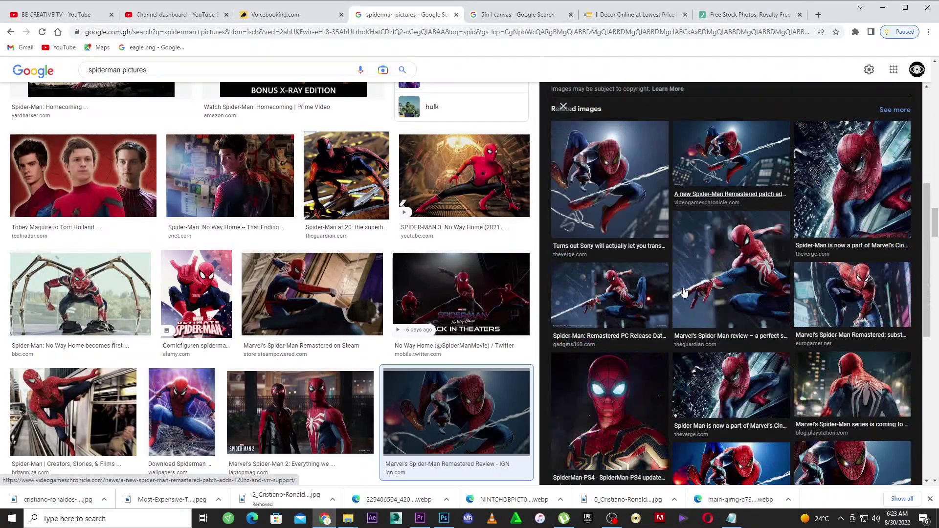
{"action": "scroll", "coordinate": [180, 269], "scroll_direction": "down", "scroll_amount": 9}
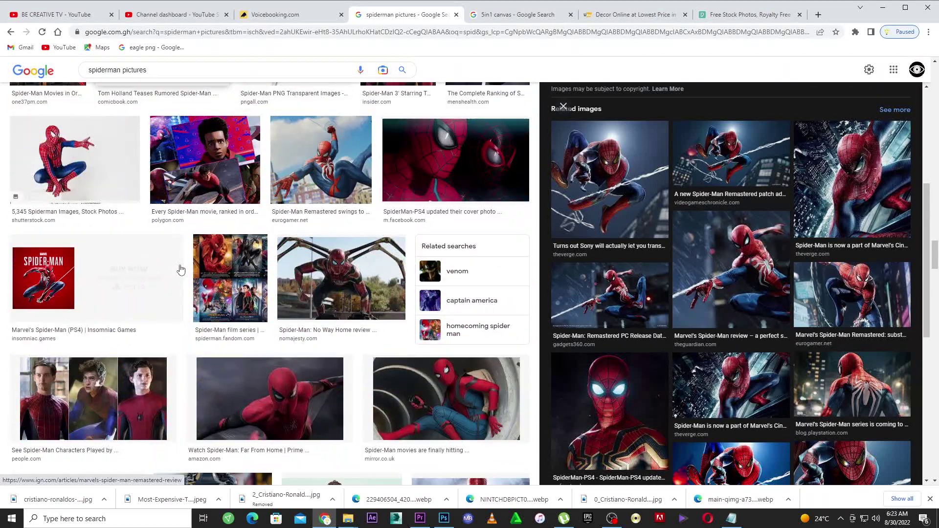
{"action": "scroll", "coordinate": [224, 264], "scroll_direction": "down", "scroll_amount": 4}
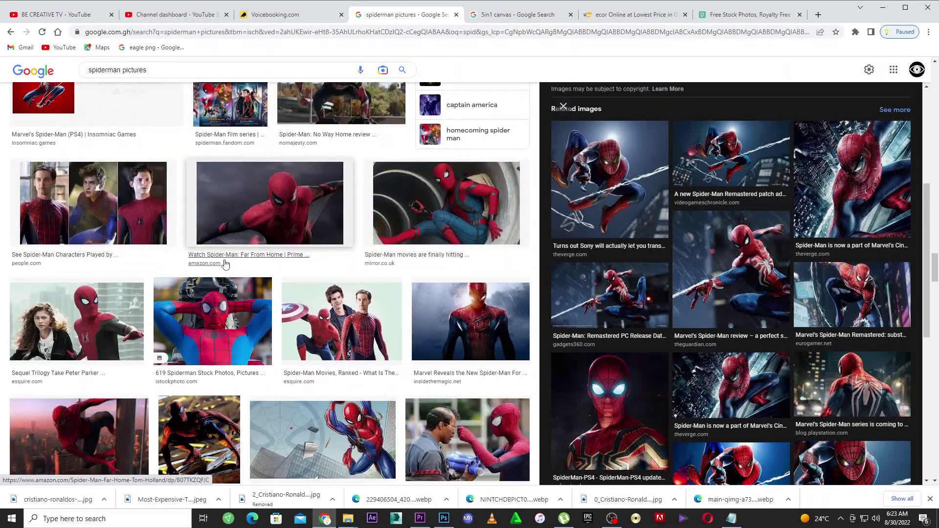
{"action": "scroll", "coordinate": [225, 264], "scroll_direction": "down", "scroll_amount": 2}
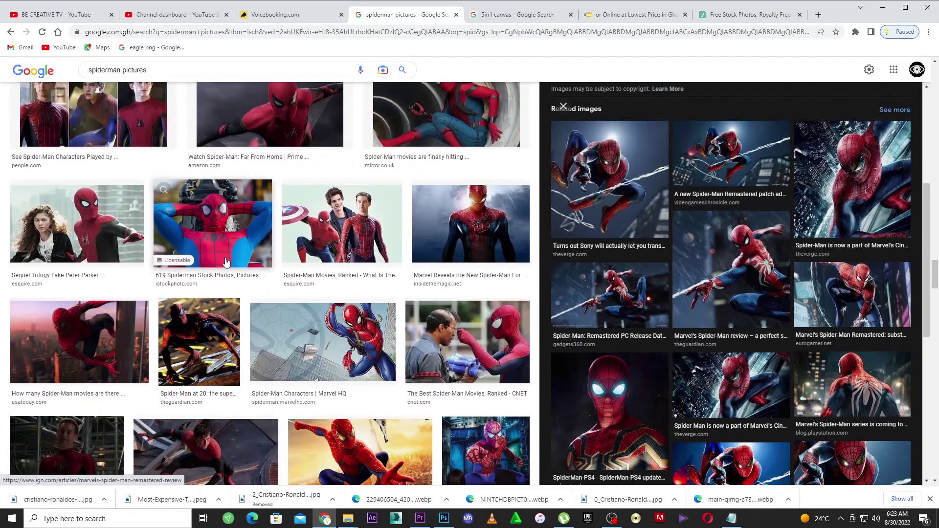
{"action": "scroll", "coordinate": [225, 263], "scroll_direction": "down", "scroll_amount": 3}
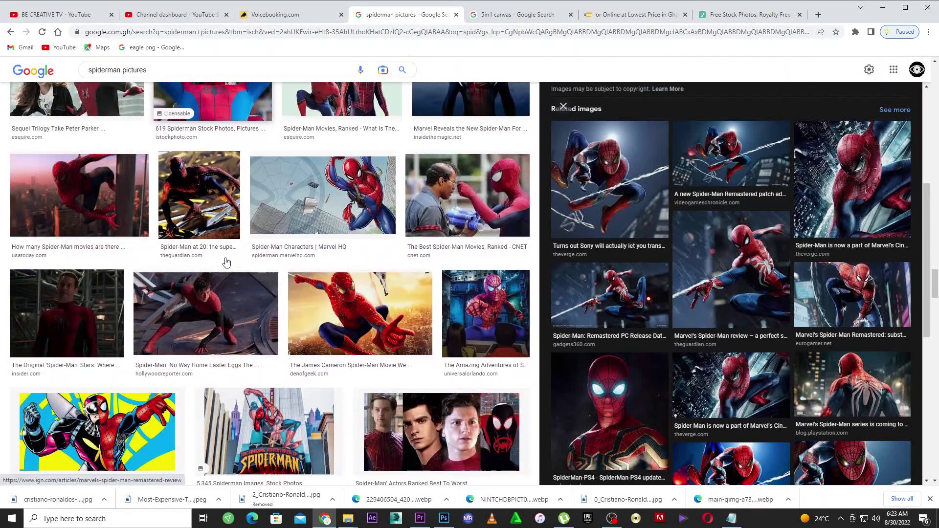
{"action": "left_click", "coordinate": [327, 343]}
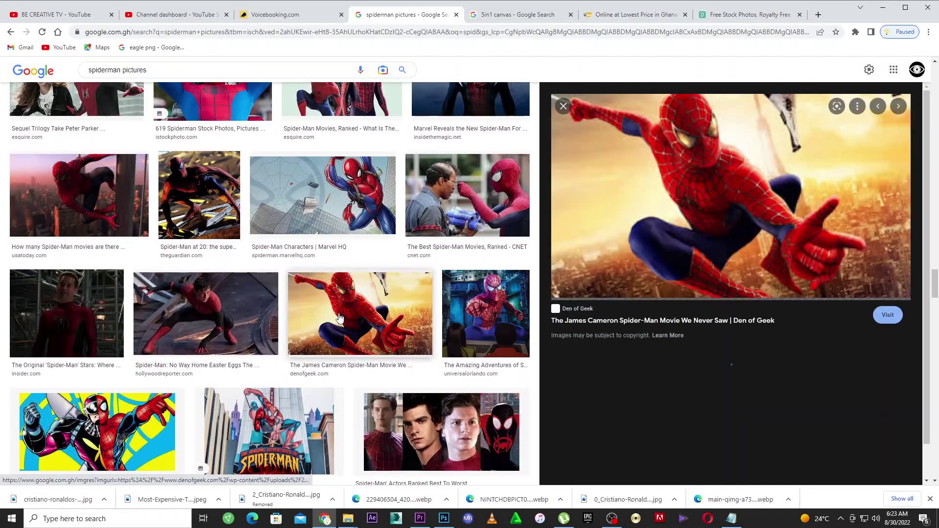
{"action": "right_click", "coordinate": [677, 172]}
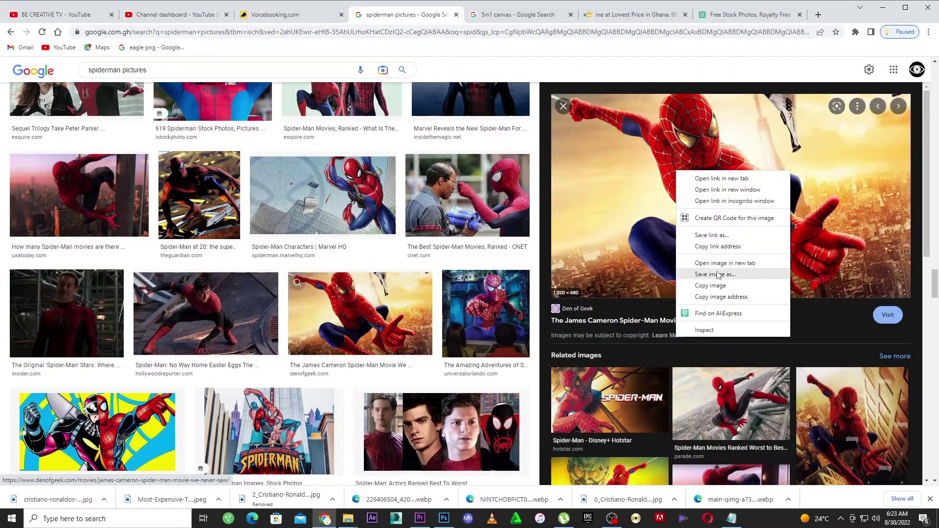
{"action": "left_click", "coordinate": [717, 274]}
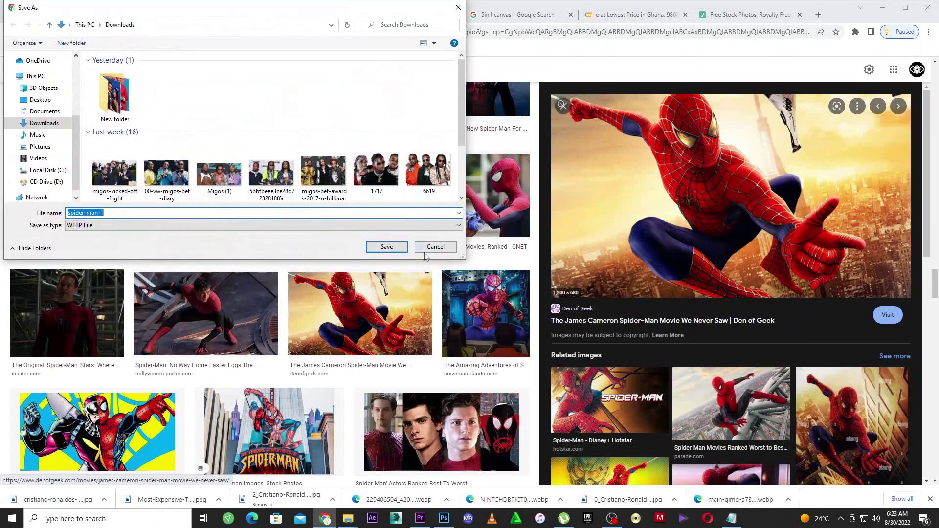
{"action": "left_click", "coordinate": [386, 246]}
Look through more spiderman pictures results, and copy the James Cameron Spider-Man Movie image from Den of Geek.
{"action": "scroll", "coordinate": [752, 252], "scroll_direction": "down", "scroll_amount": 5}
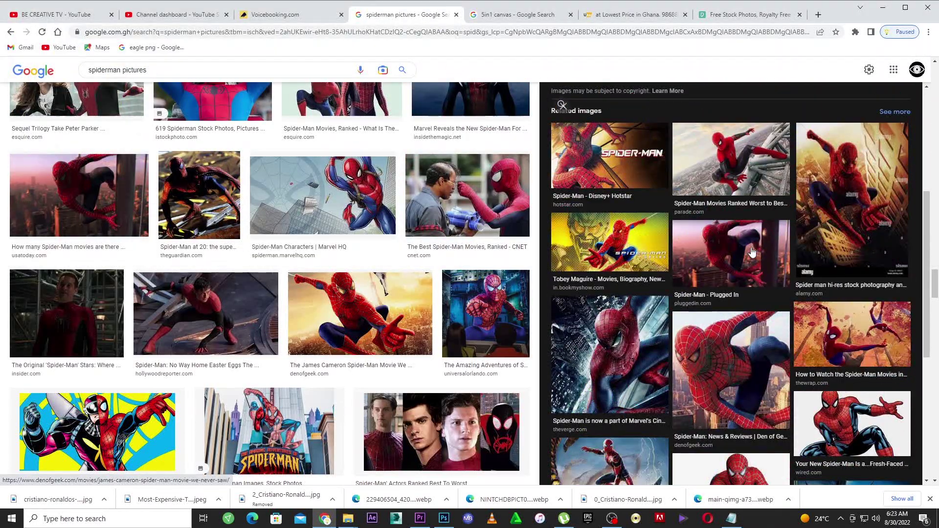
{"action": "scroll", "coordinate": [751, 251], "scroll_direction": "down", "scroll_amount": 4}
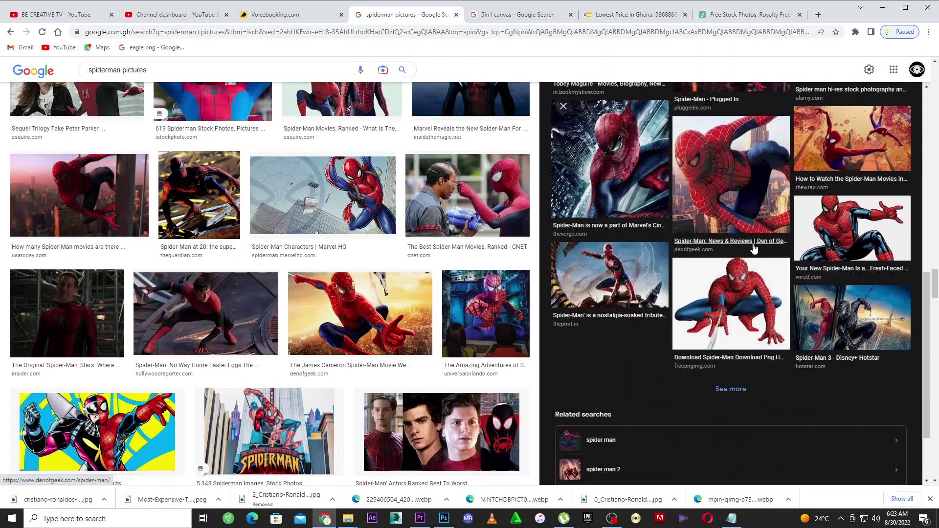
{"action": "scroll", "coordinate": [331, 286], "scroll_direction": "down", "scroll_amount": 5}
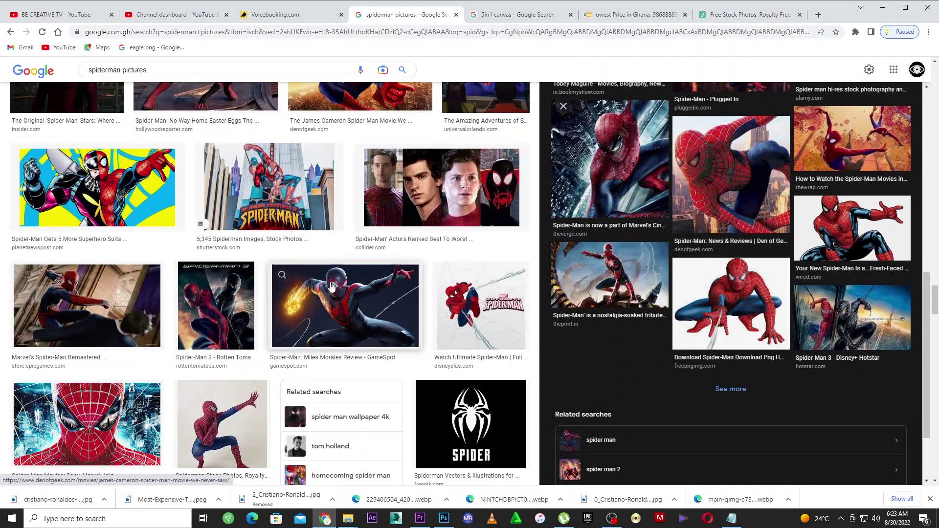
{"action": "scroll", "coordinate": [348, 280], "scroll_direction": "down", "scroll_amount": 5}
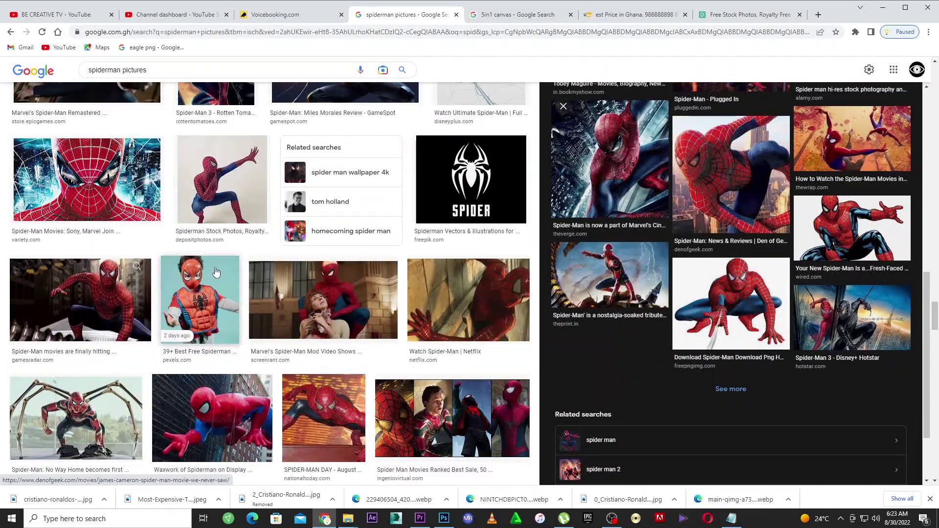
{"action": "scroll", "coordinate": [91, 282], "scroll_direction": "down", "scroll_amount": 4}
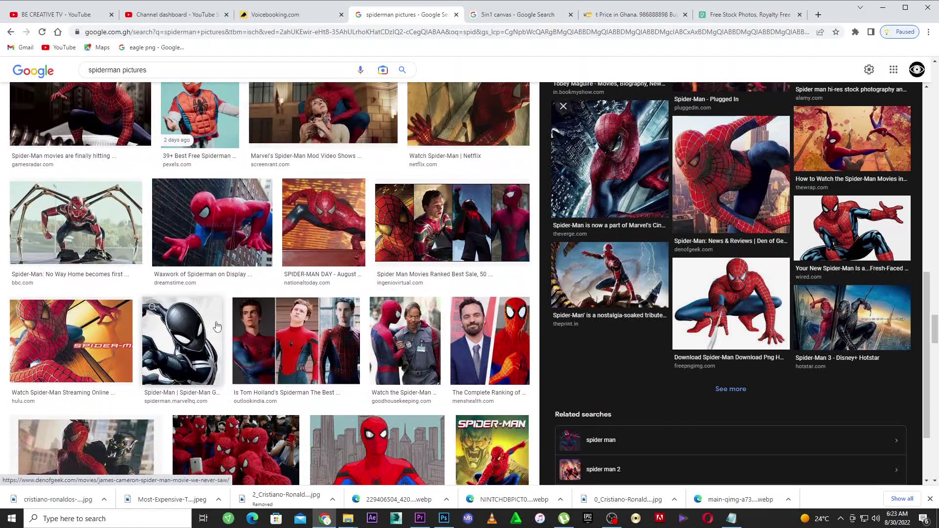
{"action": "scroll", "coordinate": [717, 280], "scroll_direction": "down", "scroll_amount": 2}
{"action": "scroll", "coordinate": [705, 274], "scroll_direction": "up", "scroll_amount": 1}
{"action": "left_click", "coordinate": [689, 220]}
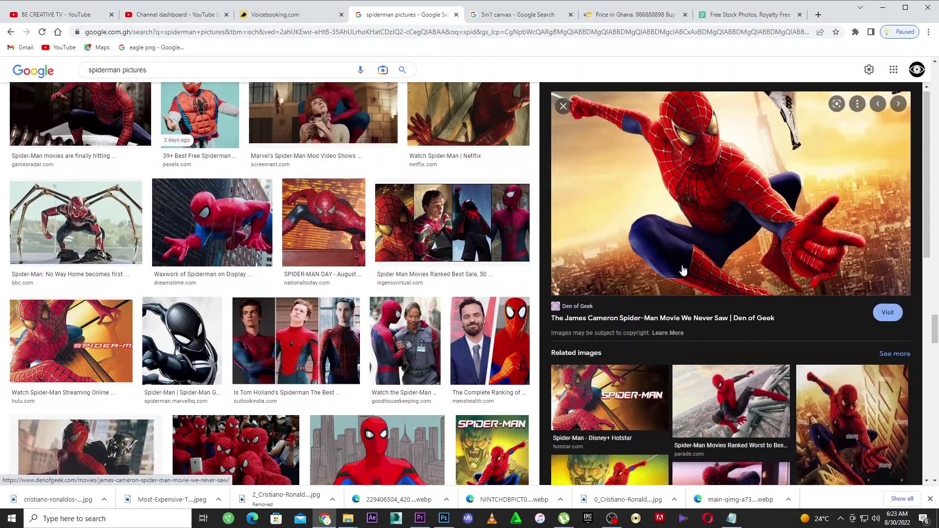
{"action": "right_click", "coordinate": [672, 215]}
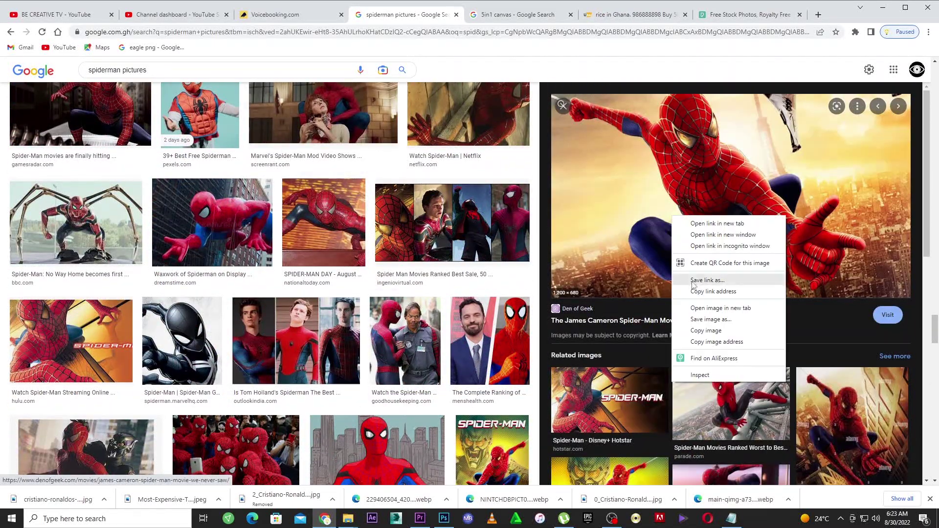
{"action": "left_click", "coordinate": [703, 330]}
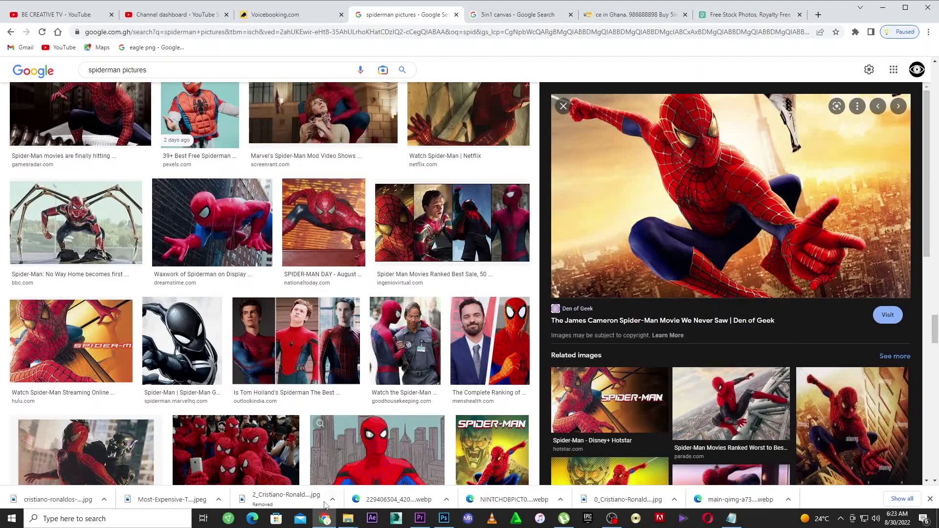
Try the copied image in 5IN1 FREETUTO in Photoshop, enlarged and shifted beneath the coloured panels, and delete its layer.
{"action": "left_click", "coordinate": [444, 518]}
{"action": "key", "text": "ctrl+v"}
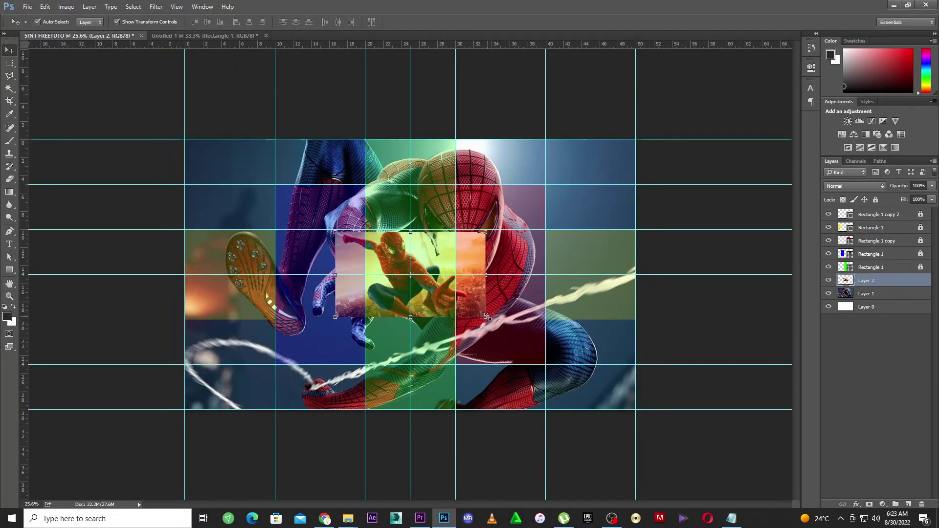
{"action": "left_click_drag", "start_coordinate": [484, 317], "coordinate": [653, 416]}
{"action": "left_click_drag", "start_coordinate": [527, 348], "coordinate": [570, 354]}
{"action": "key", "text": "Return"}
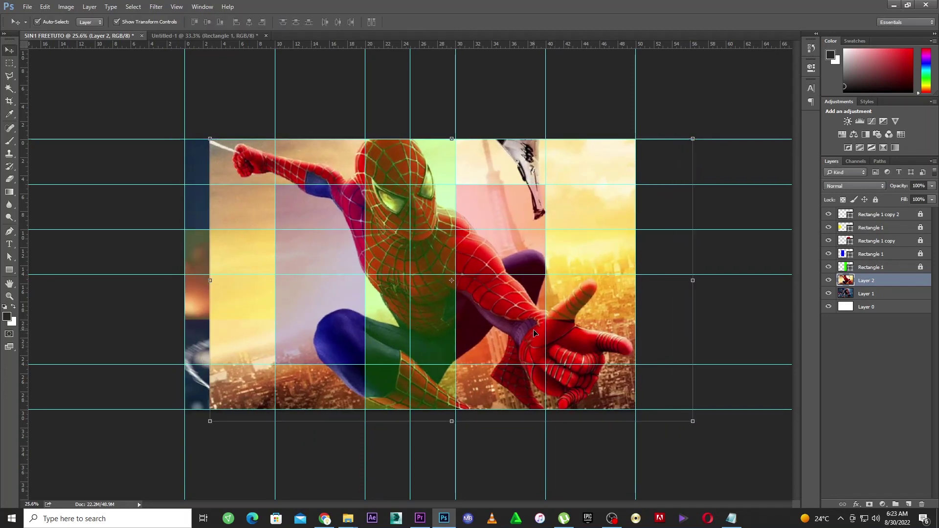
{"action": "key", "text": "Delete"}
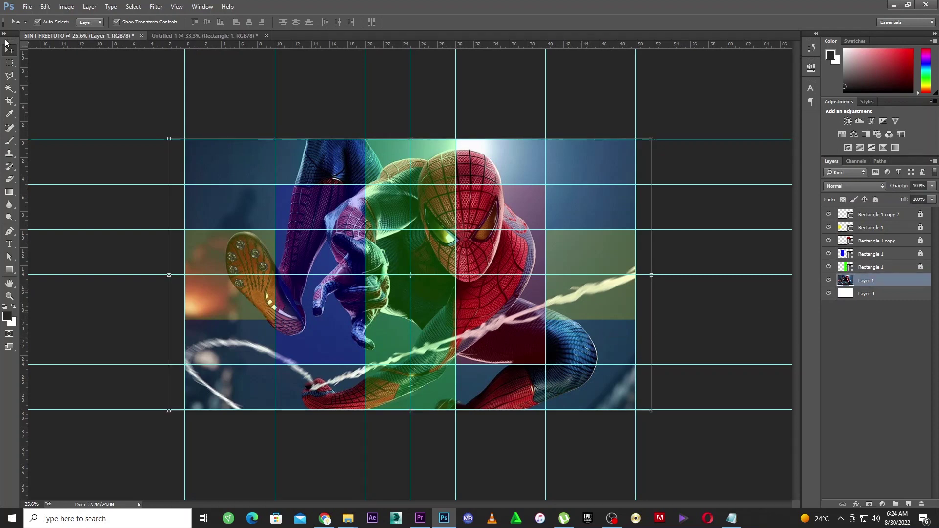
Copy the full-height part of Layer 1 under the green centre panel to a new layer using a guide-aligned rectangular selection.
{"action": "left_click", "coordinate": [9, 62]}
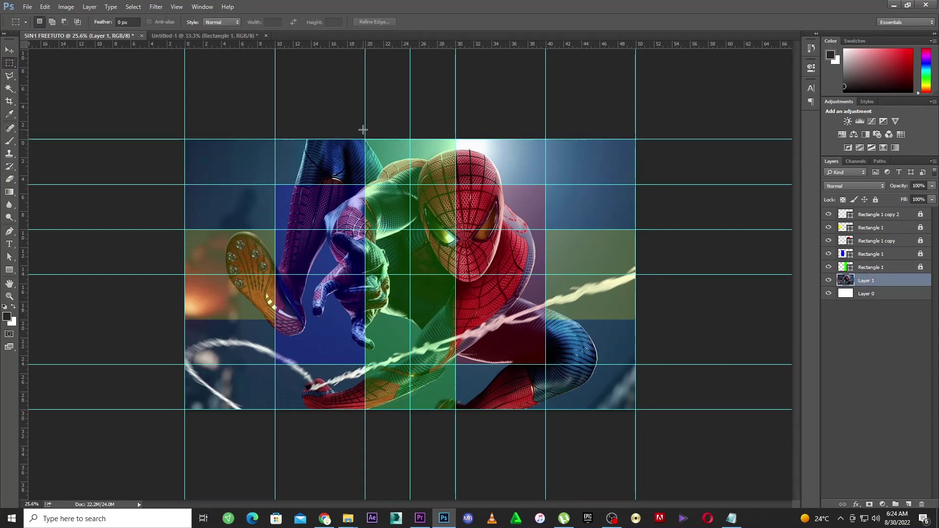
{"action": "left_click_drag", "start_coordinate": [365, 139], "coordinate": [455, 409]}
{"action": "right_click", "coordinate": [418, 324]}
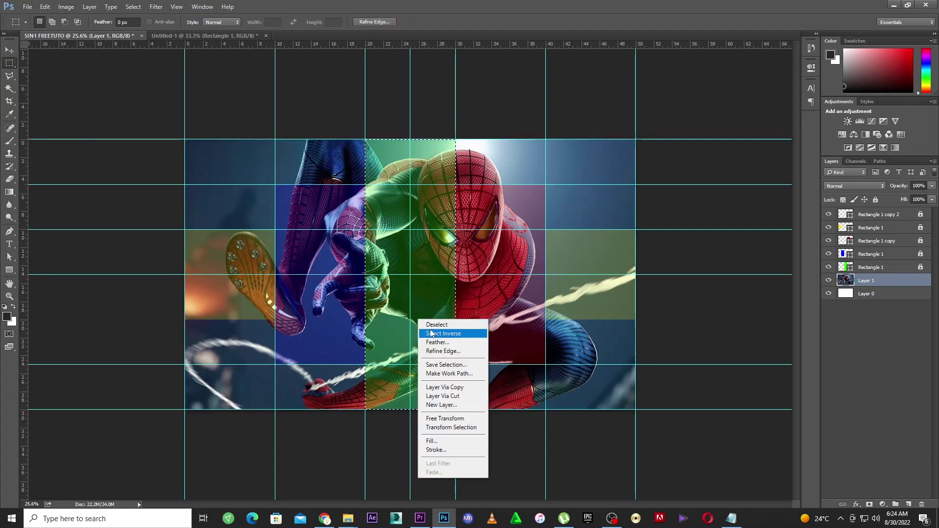
{"action": "left_click", "coordinate": [452, 387]}
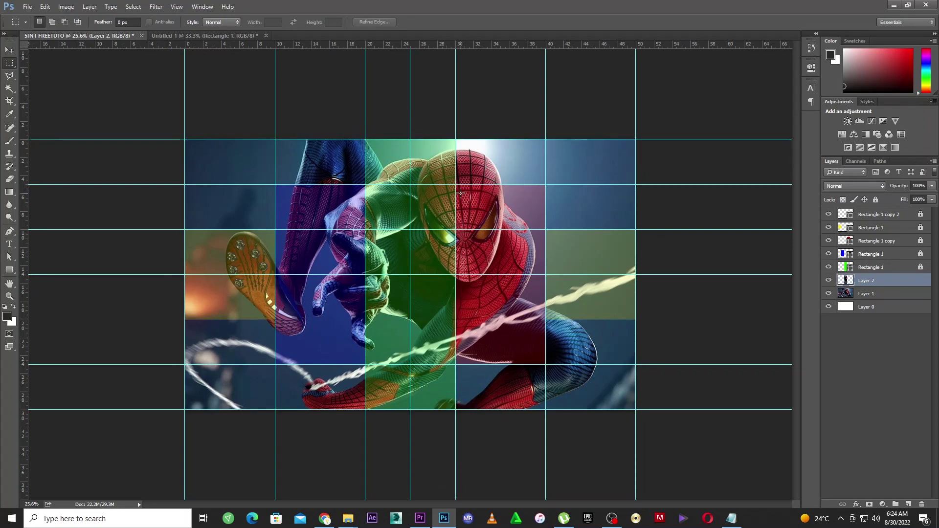
Copy the part of Layer 1 under the red panel to a new layer, keeping the selection exactly within the surrounding guides.
{"action": "left_click_drag", "start_coordinate": [454, 184], "coordinate": [552, 364]}
{"action": "left_click", "coordinate": [887, 294]}
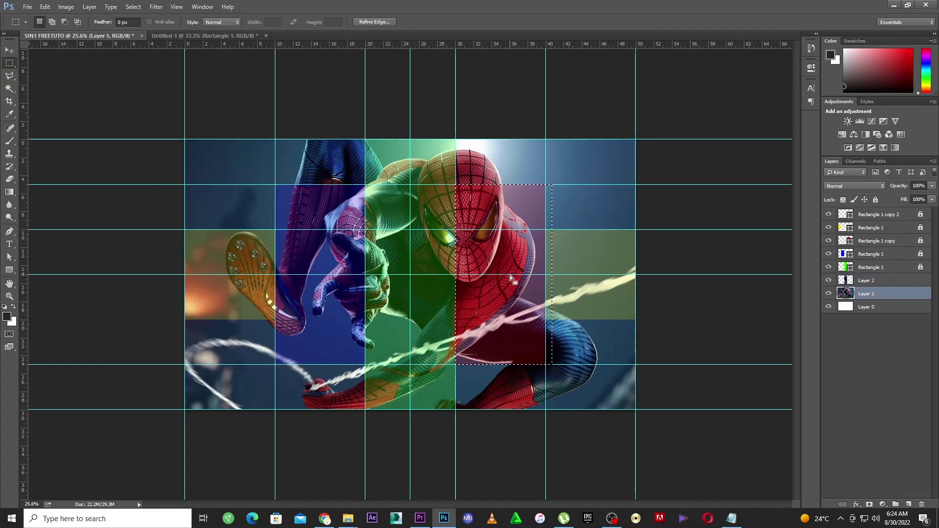
{"action": "right_click", "coordinate": [511, 274]}
{"action": "left_click", "coordinate": [553, 229]}
{"action": "left_click", "coordinate": [506, 277]}
{"action": "left_click_drag", "start_coordinate": [457, 187], "coordinate": [547, 363]}
{"action": "right_click", "coordinate": [524, 335]}
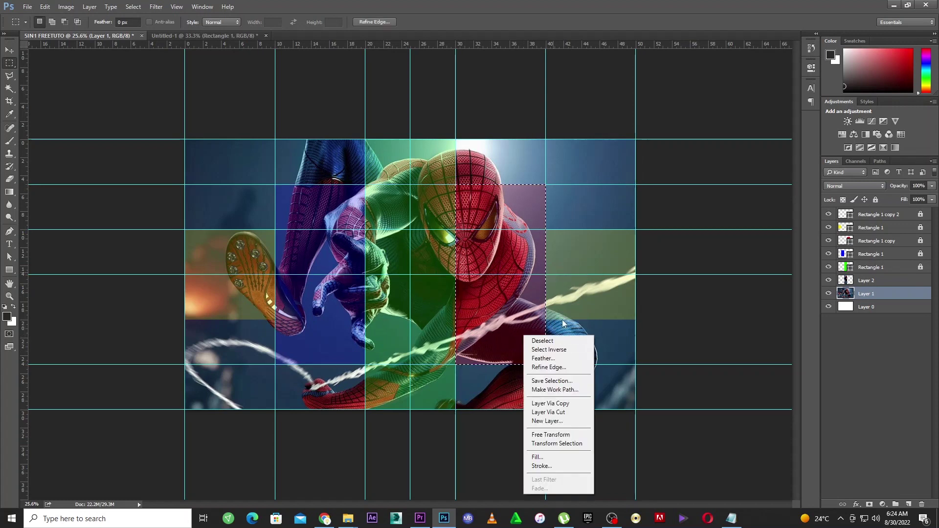
{"action": "left_click", "coordinate": [575, 403]}
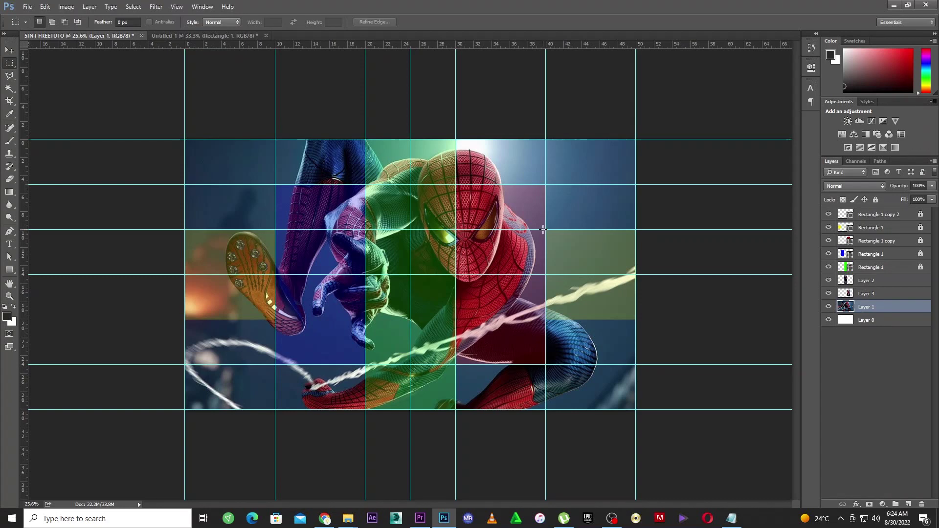
Copy the Layer 1 area in the canvas's rightmost column, from the 10-inch to the 25-inch horizontal guide, to a new layer.
{"action": "left_click_drag", "start_coordinate": [545, 228], "coordinate": [641, 363]}
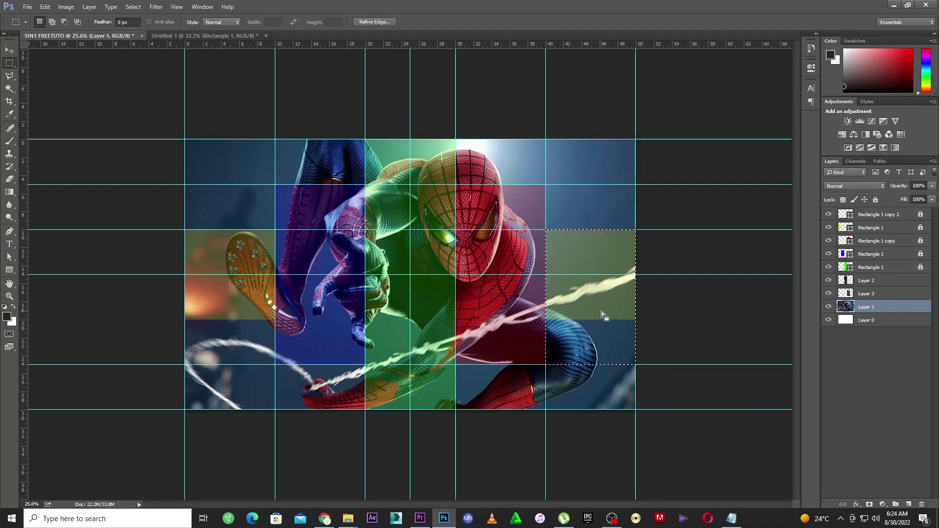
{"action": "right_click", "coordinate": [600, 311]}
{"action": "left_click", "coordinate": [645, 381]}
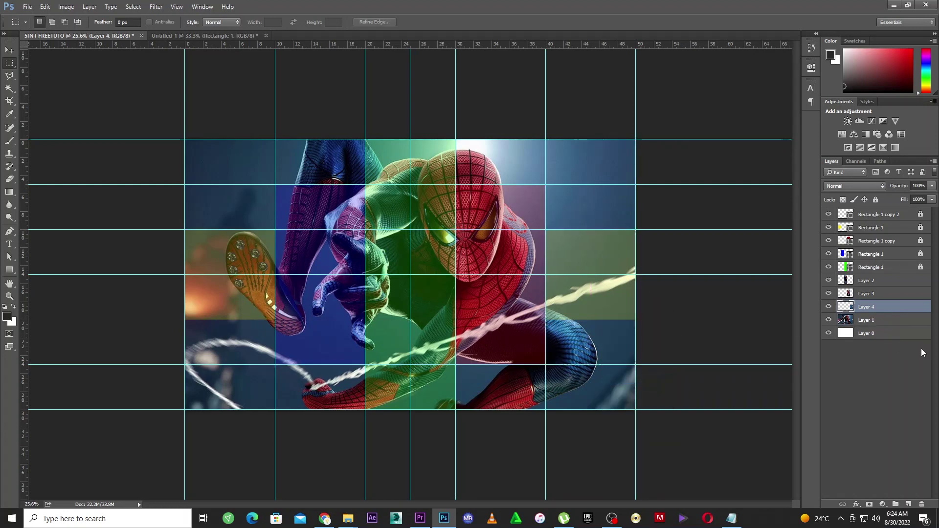
Copy the part of Layer 1 under the blue panel to a new layer.
{"action": "left_click", "coordinate": [894, 324]}
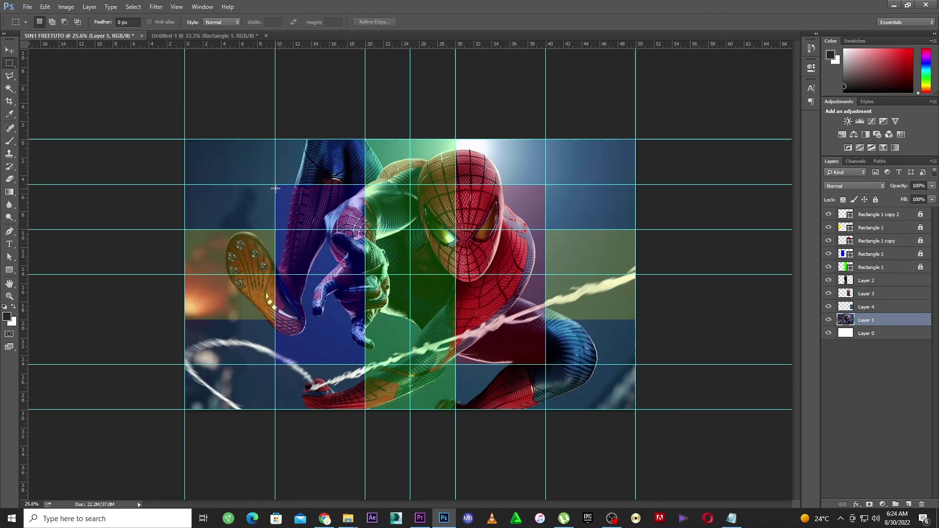
{"action": "left_click_drag", "start_coordinate": [275, 184], "coordinate": [368, 365]}
{"action": "right_click", "coordinate": [330, 332]}
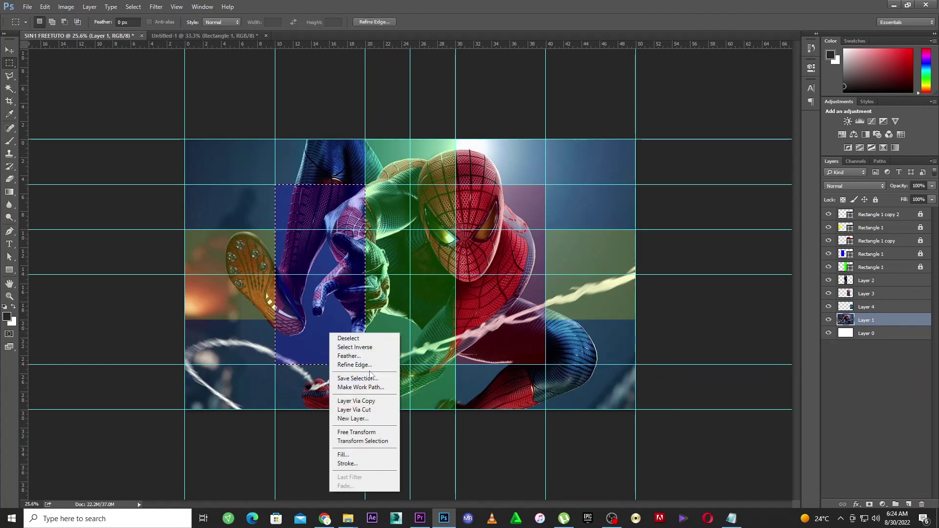
{"action": "left_click", "coordinate": [371, 402]}
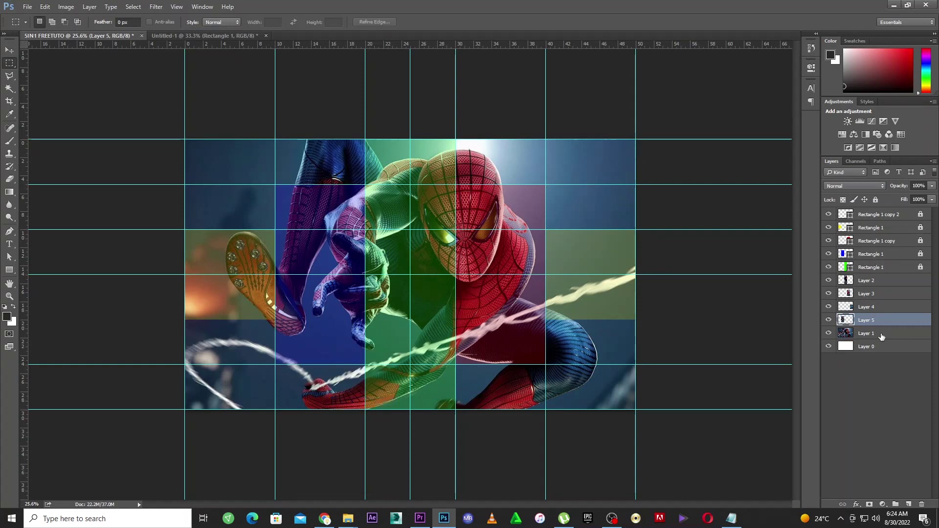
Add a horizontal guide at 20 inches, aligned precisely with the lower edge of the yellow panels.
{"action": "left_click_drag", "start_coordinate": [185, 229], "coordinate": [273, 318]}
{"action": "left_click", "coordinate": [273, 318]}
{"action": "left_click", "coordinate": [9, 51]}
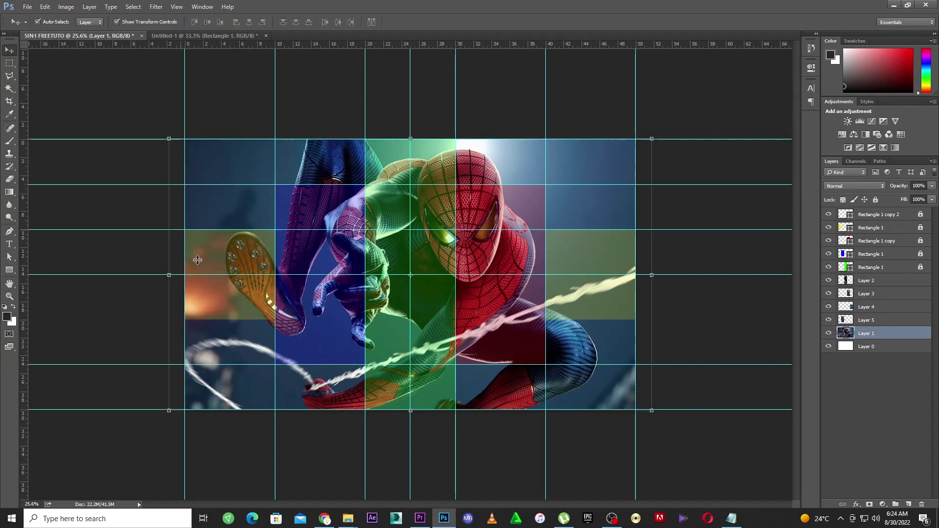
{"action": "left_click_drag", "start_coordinate": [342, 43], "coordinate": [353, 320]}
{"action": "scroll", "coordinate": [236, 309], "scroll_direction": "up", "scroll_amount": 8}
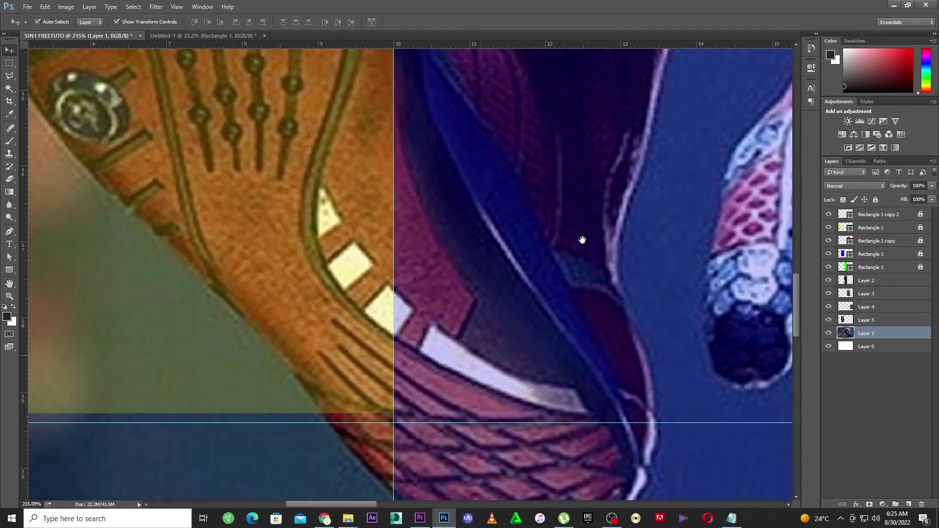
{"action": "left_click_drag", "start_coordinate": [582, 240], "coordinate": [677, 175]}
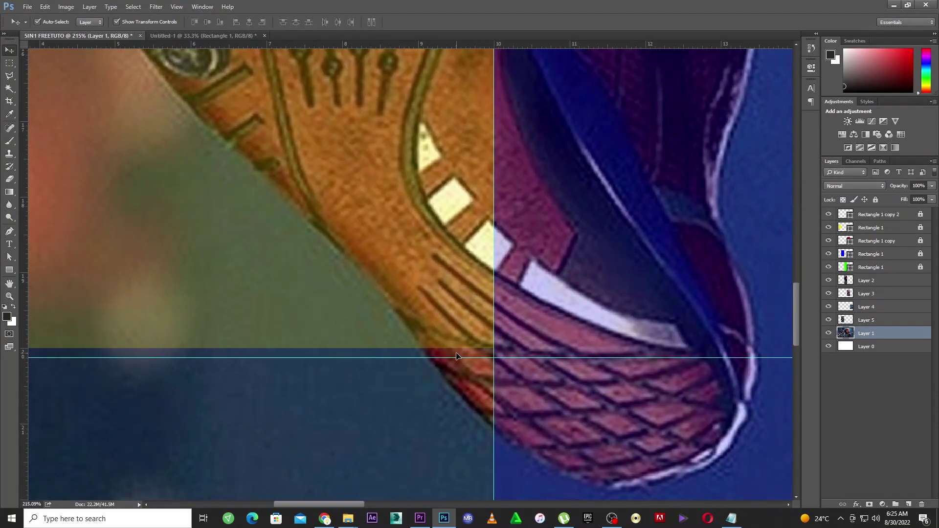
{"action": "left_click_drag", "start_coordinate": [455, 359], "coordinate": [455, 356]}
{"action": "scroll", "coordinate": [412, 280], "scroll_direction": "down", "scroll_amount": 7}
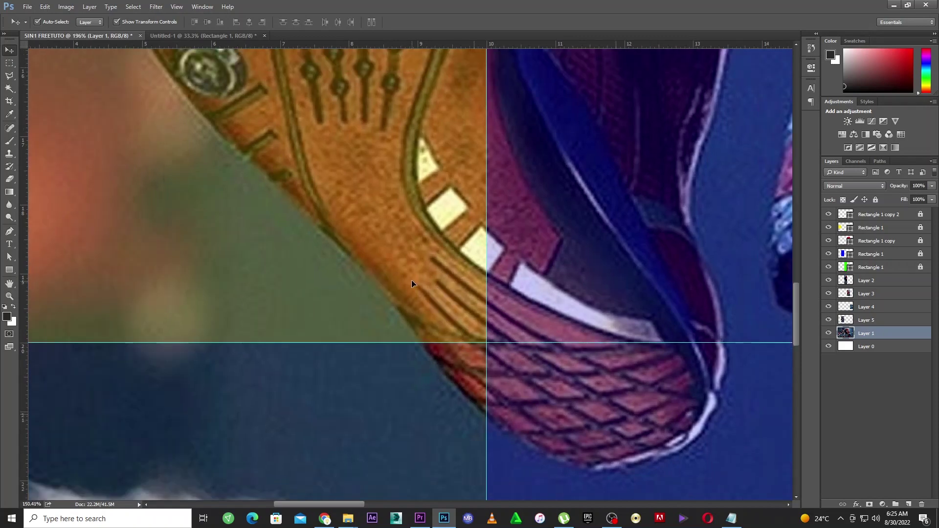
Copy the Layer 1 area under the left yellow panel to a new layer, selecting exactly between its surrounding guides.
{"action": "scroll", "coordinate": [411, 281], "scroll_direction": "down", "scroll_amount": 1}
{"action": "left_click", "coordinate": [9, 63]}
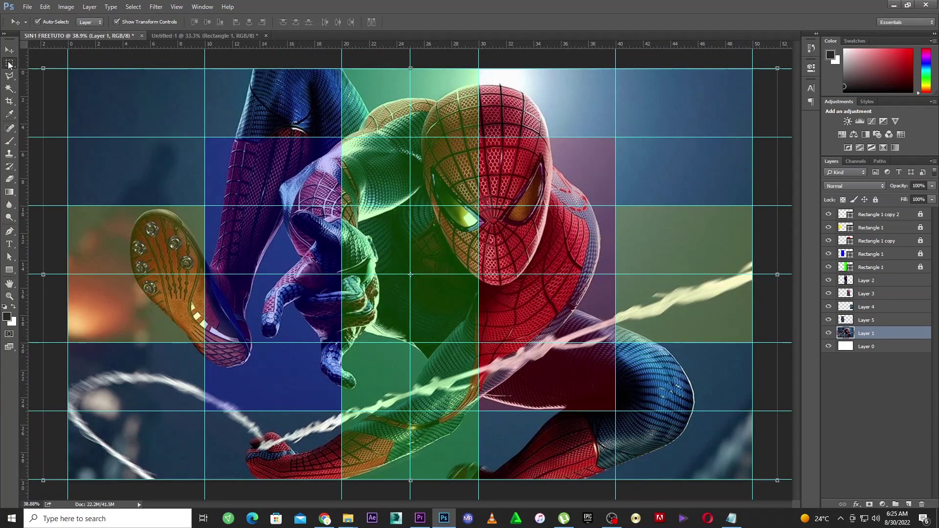
{"action": "left_click_drag", "start_coordinate": [65, 205], "coordinate": [204, 341]}
{"action": "right_click", "coordinate": [179, 326]}
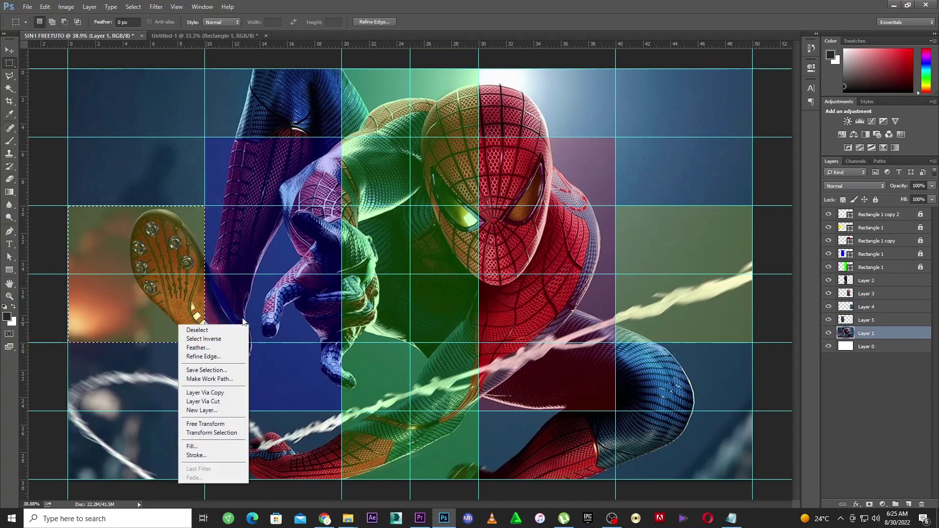
{"action": "left_click", "coordinate": [235, 391]}
{"action": "scroll", "coordinate": [327, 119], "scroll_direction": "down", "scroll_amount": 4}
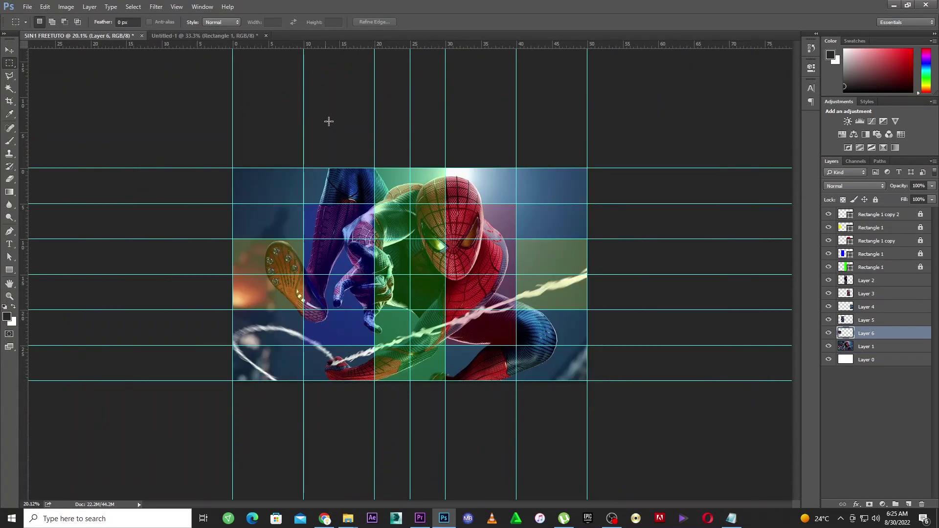
{"action": "left_click", "coordinate": [8, 50]}
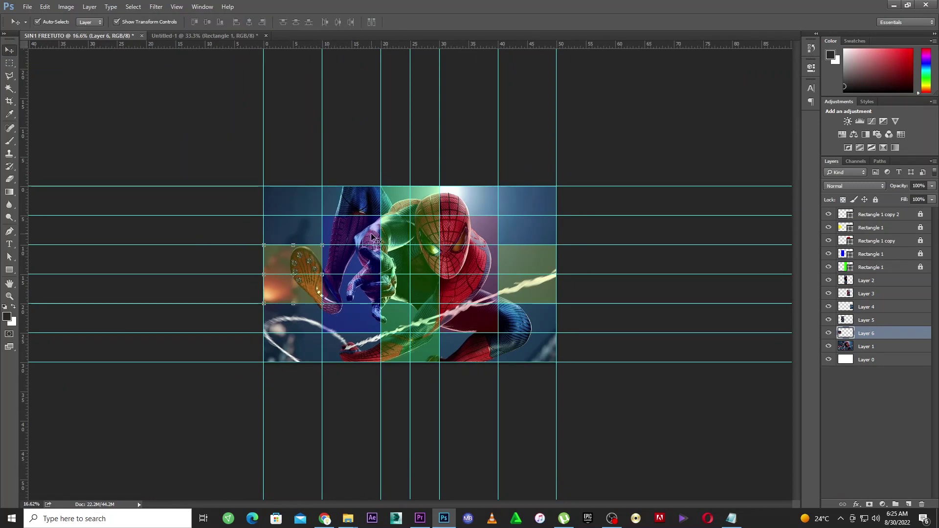
Create a new document from the Default Photoshop Size preset, 55 inches wide and 35 inches high, with a white background.
{"action": "key", "text": "ctrl+n"}
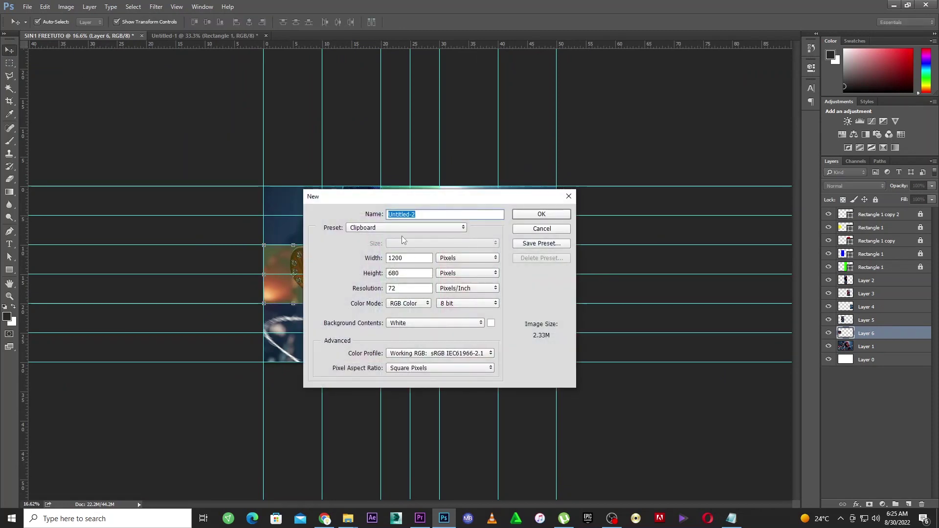
{"action": "left_click", "coordinate": [402, 227]}
{"action": "left_click", "coordinate": [391, 243]}
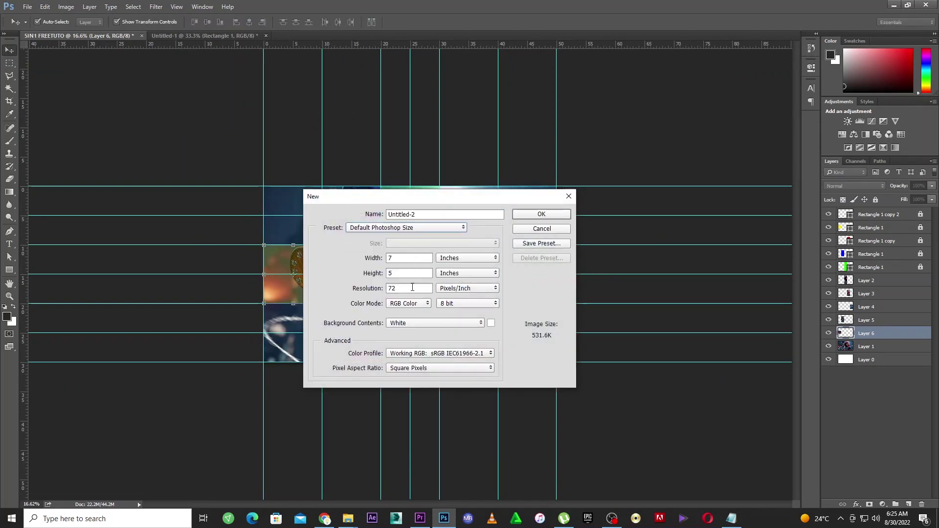
{"action": "double_click", "coordinate": [409, 273]}
{"action": "type", "text": "35"}
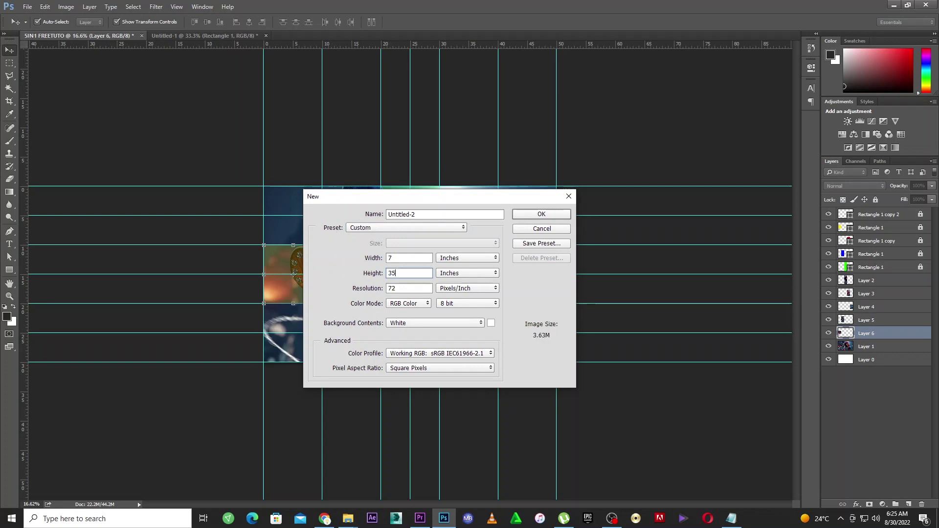
{"action": "double_click", "coordinate": [414, 259]}
{"action": "type", "text": "55"}
{"action": "key", "text": "Return"}
{"action": "scroll", "coordinate": [148, 138], "scroll_direction": "down", "scroll_amount": 3}
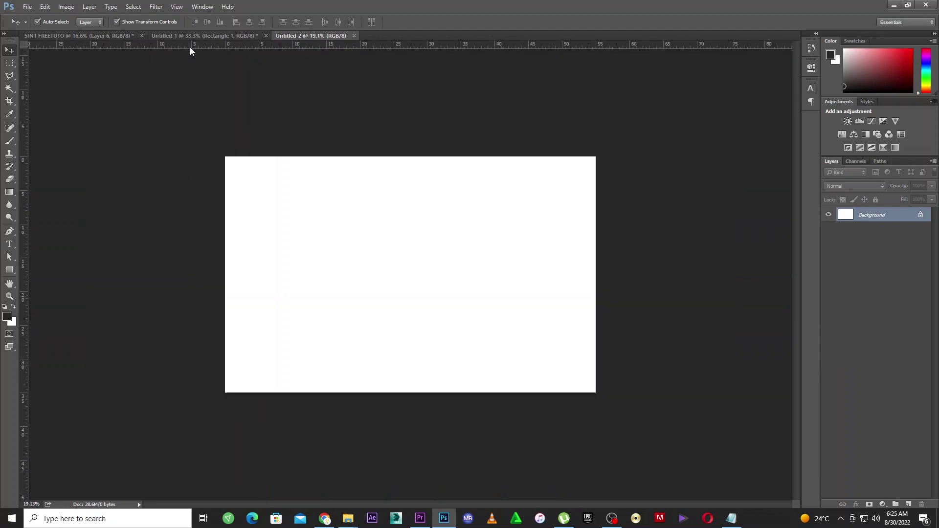
Copy Layers 2 to 6 together from 5IN1 FREETUTO into the Untitled-2 document, centred on its white canvas.
{"action": "left_click", "coordinate": [122, 38]}
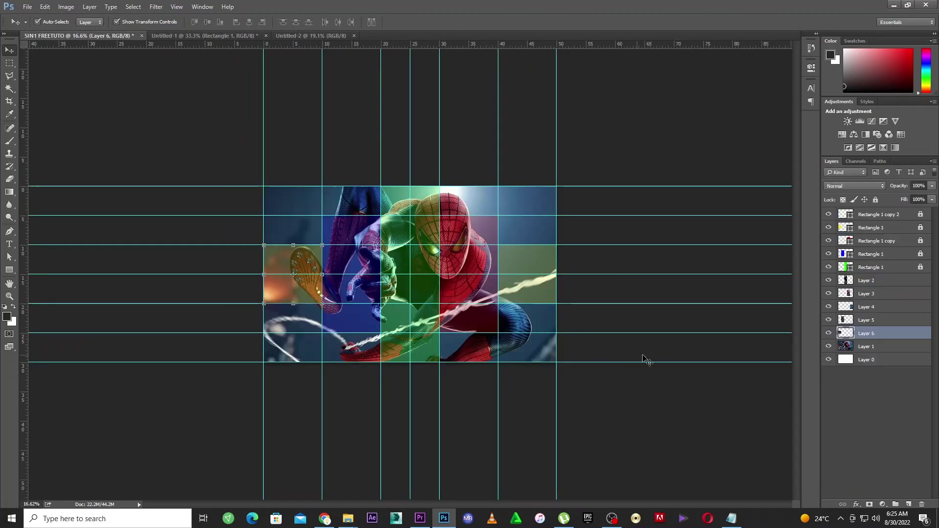
{"action": "left_click", "coordinate": [875, 284], "text": "shift"}
{"action": "left_click_drag", "start_coordinate": [525, 261], "coordinate": [477, 335]}
Shift the image pieces to the right in Untitled-2 so that narrow, even white gaps separate all five.
{"action": "left_click", "coordinate": [549, 291]}
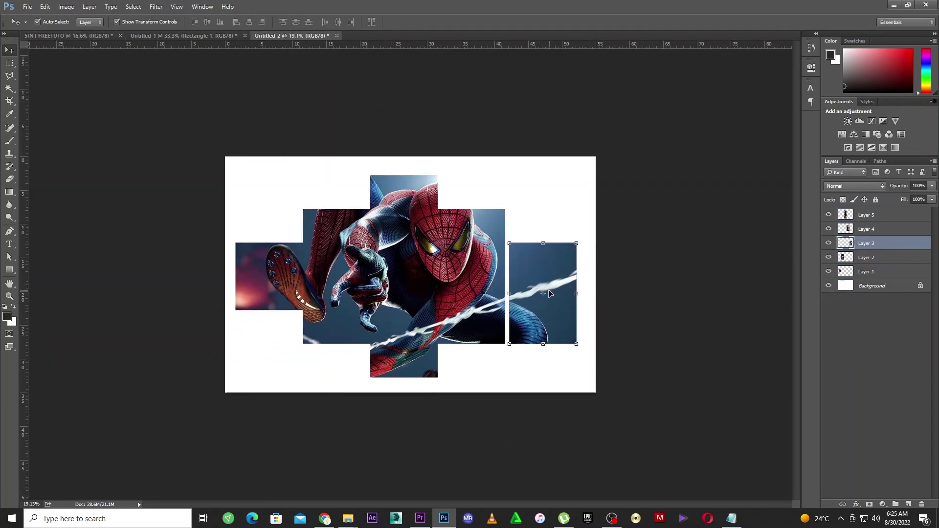
{"action": "left_click", "coordinate": [494, 257], "text": "shift"}
{"action": "left_click_drag", "start_coordinate": [494, 257], "coordinate": [498, 257]}
{"action": "left_click_drag", "start_coordinate": [679, 260], "coordinate": [434, 288]}
{"action": "left_click_drag", "start_coordinate": [704, 285], "coordinate": [342, 301]}
{"action": "left_click", "coordinate": [655, 270]}
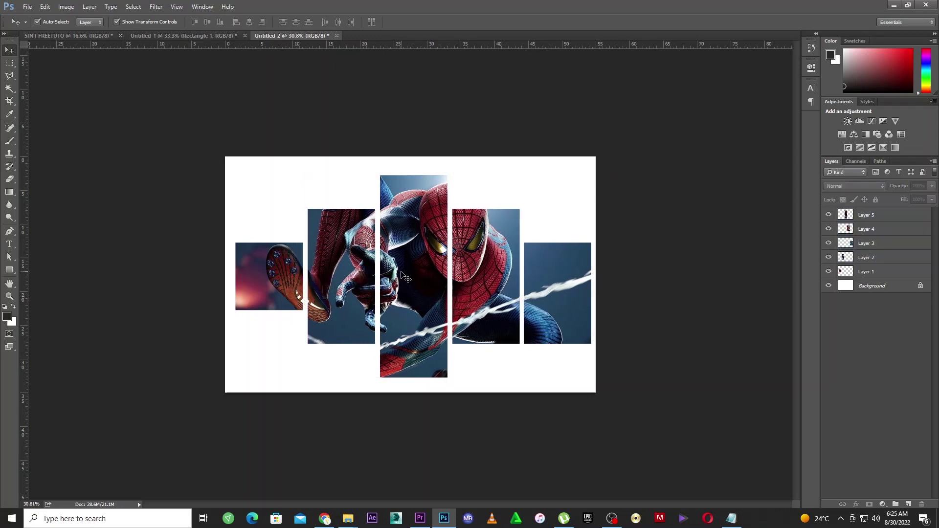
{"action": "scroll", "coordinate": [406, 278], "scroll_direction": "up", "scroll_amount": 2}
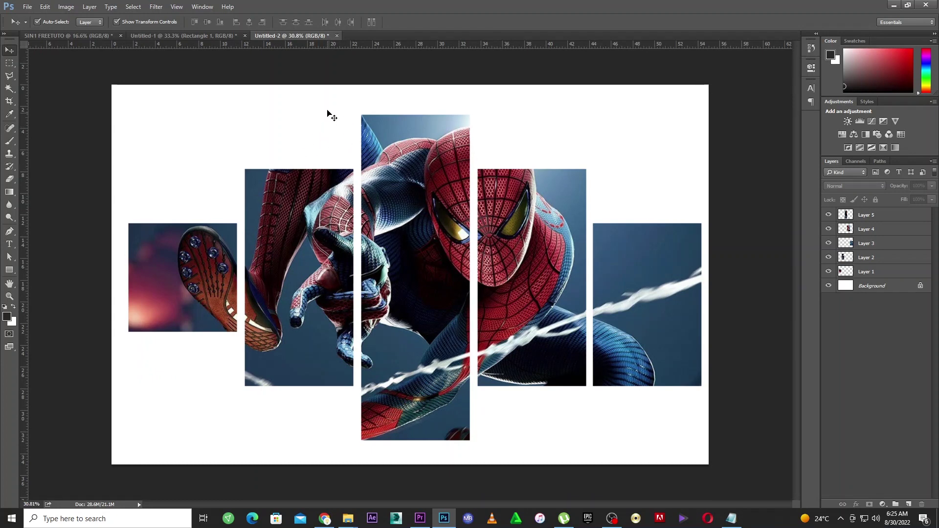
{"action": "scroll", "coordinate": [418, 313], "scroll_direction": "down", "scroll_amount": 2}
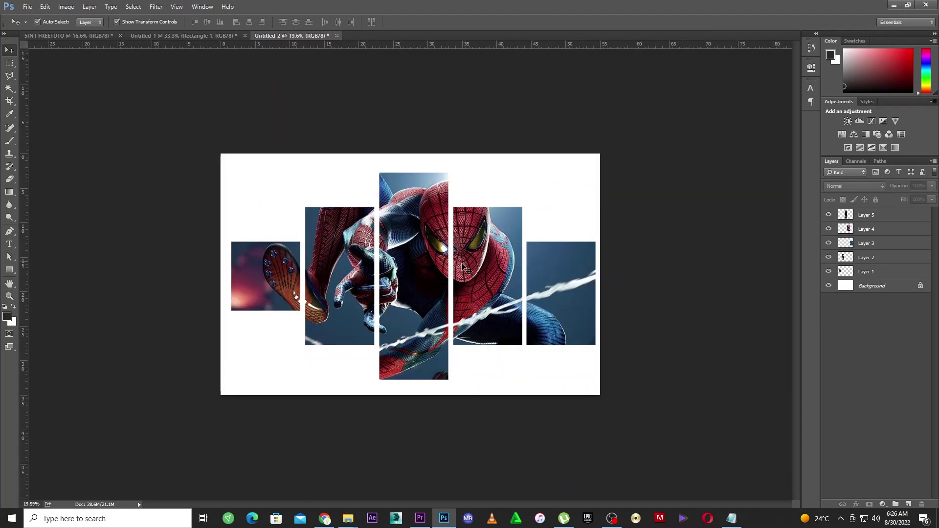
Delete the rightmost image piece from Untitled-2, and go back to the 5IN1 FREETUTO document with no layer selected.
{"action": "left_click", "coordinate": [571, 311]}
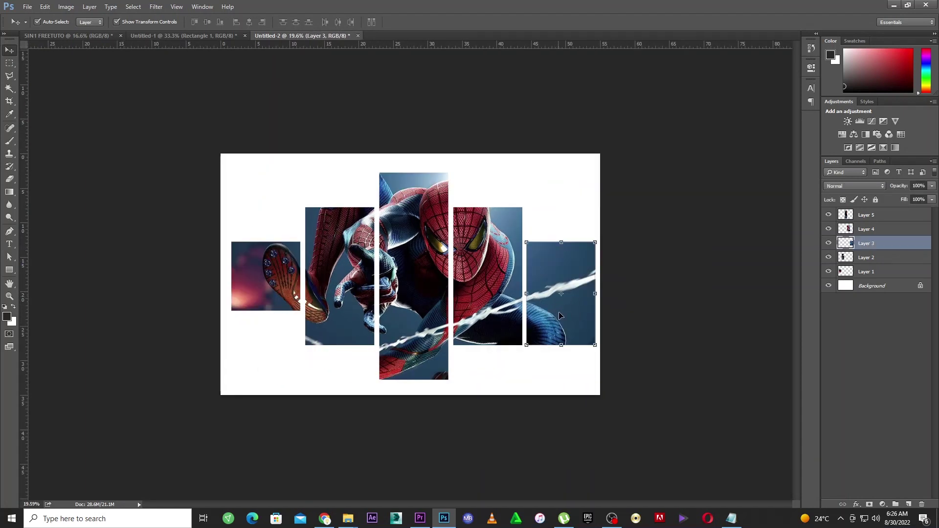
{"action": "key", "text": "Delete"}
{"action": "left_click", "coordinate": [84, 35]}
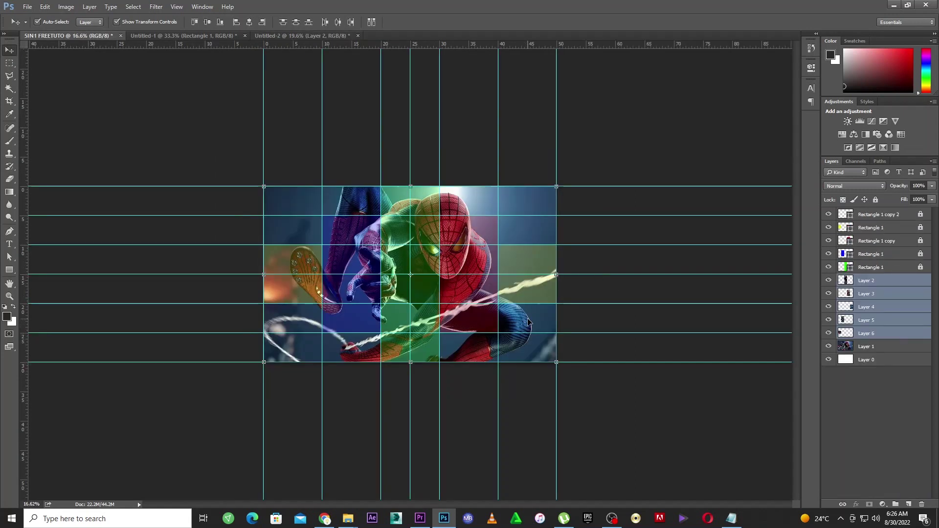
{"action": "left_click", "coordinate": [575, 306]}
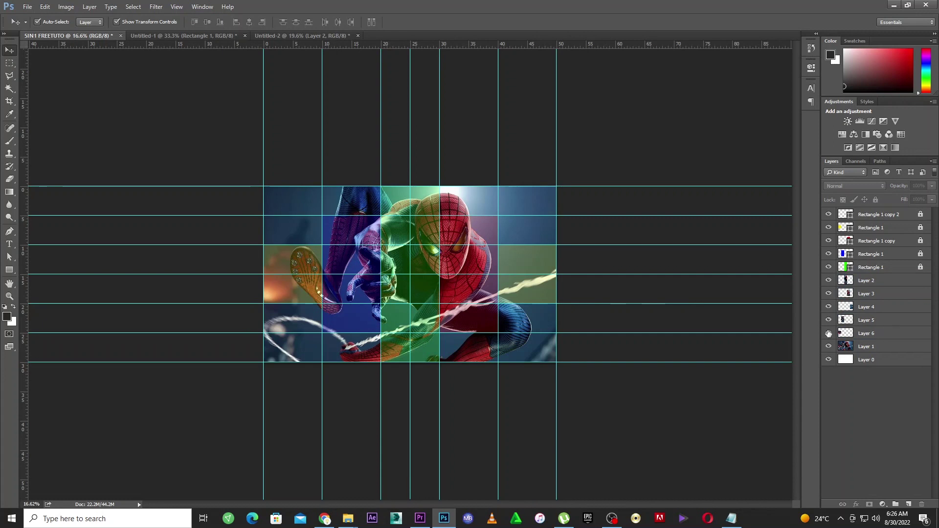
Copy the 10 by 10 inch area of Layer 1 under the right yellow panel to a new layer.
{"action": "left_click", "coordinate": [8, 63]}
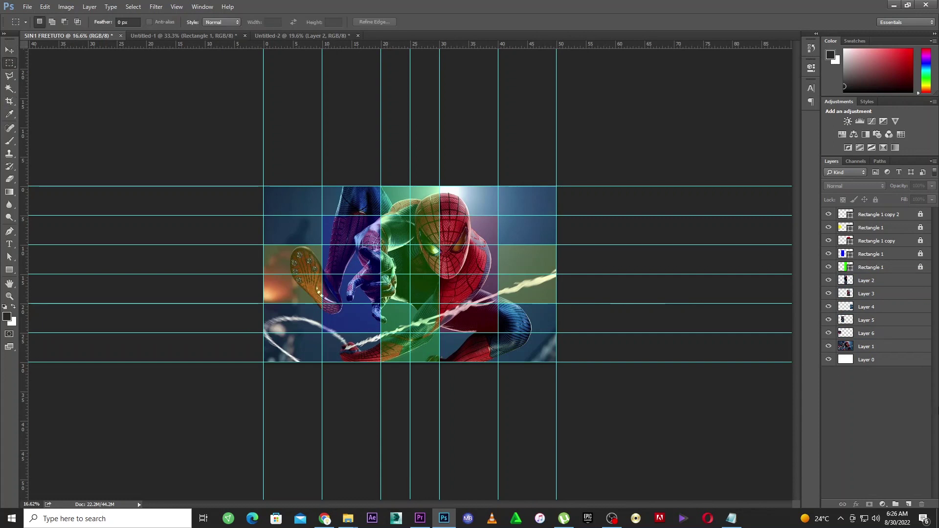
{"action": "left_click", "coordinate": [883, 343]}
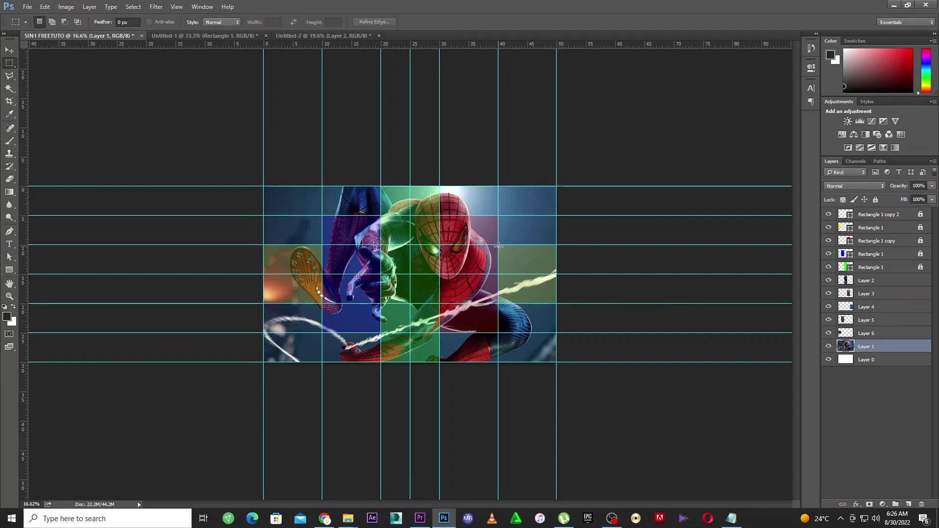
{"action": "left_click_drag", "start_coordinate": [497, 244], "coordinate": [557, 303]}
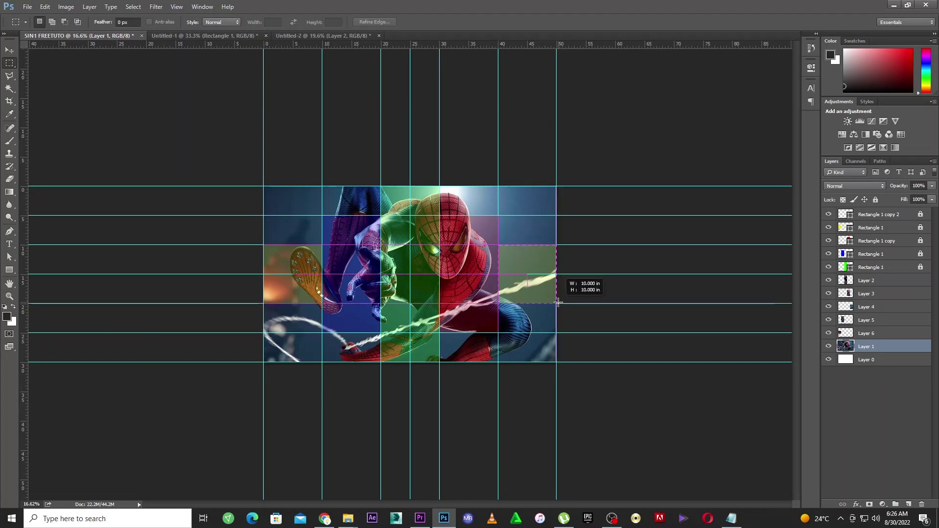
{"action": "right_click", "coordinate": [541, 295]}
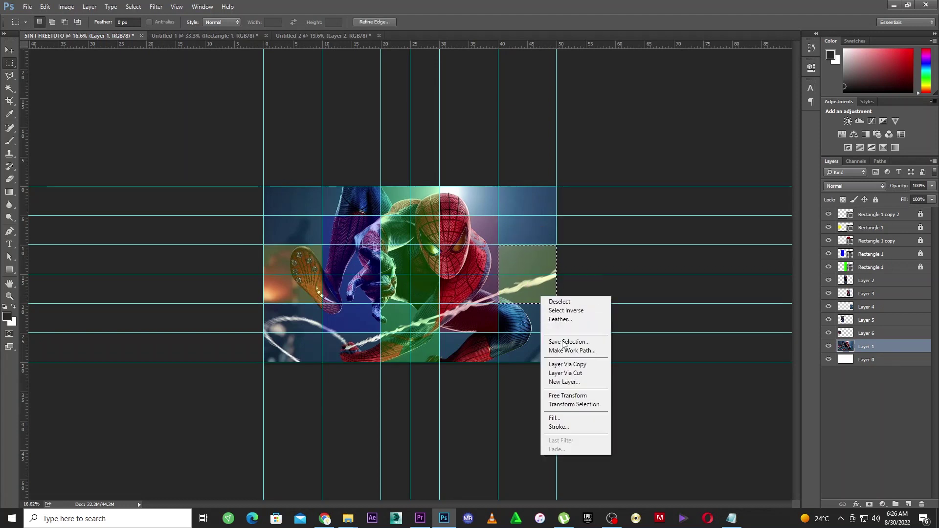
{"action": "left_click", "coordinate": [567, 364]}
{"action": "left_click", "coordinate": [8, 50]}
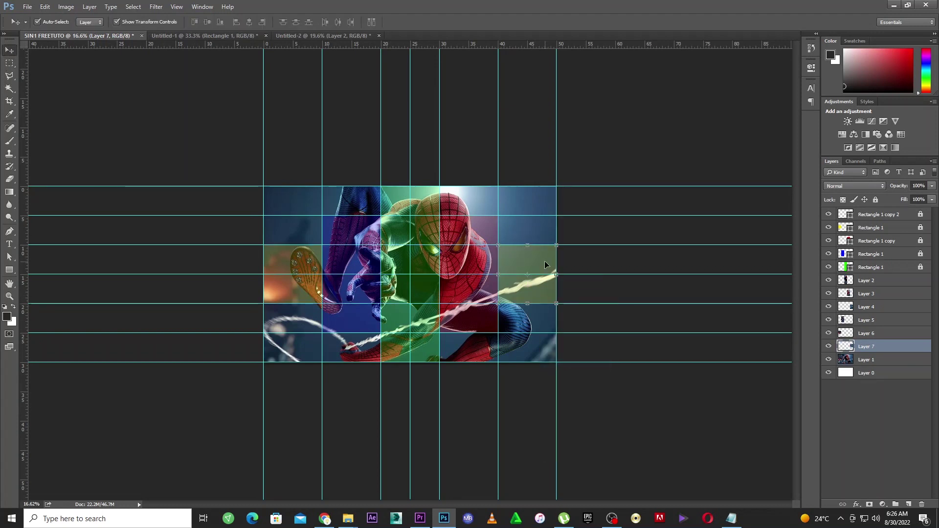
Bring the new square piece into Untitled-2 and place it right of the fourth piece, level with the leftmost square.
{"action": "left_click_drag", "start_coordinate": [419, 210], "coordinate": [353, 228]}
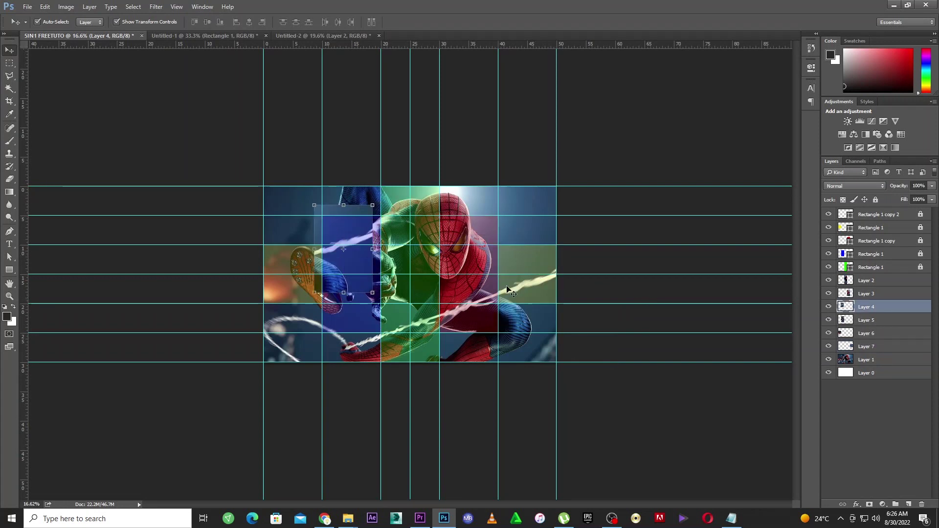
{"action": "left_click_drag", "start_coordinate": [529, 291], "coordinate": [562, 301]}
{"action": "key", "text": "shift+Up"}
{"action": "key", "text": "shift+Up"}
{"action": "key", "text": "shift+Up"}
{"action": "key", "text": "shift+Up"}
{"action": "key", "text": "shift+Up"}
{"action": "key", "text": "shift+Right"}
{"action": "key", "text": "shift+Right"}
{"action": "key", "text": "shift+Right"}
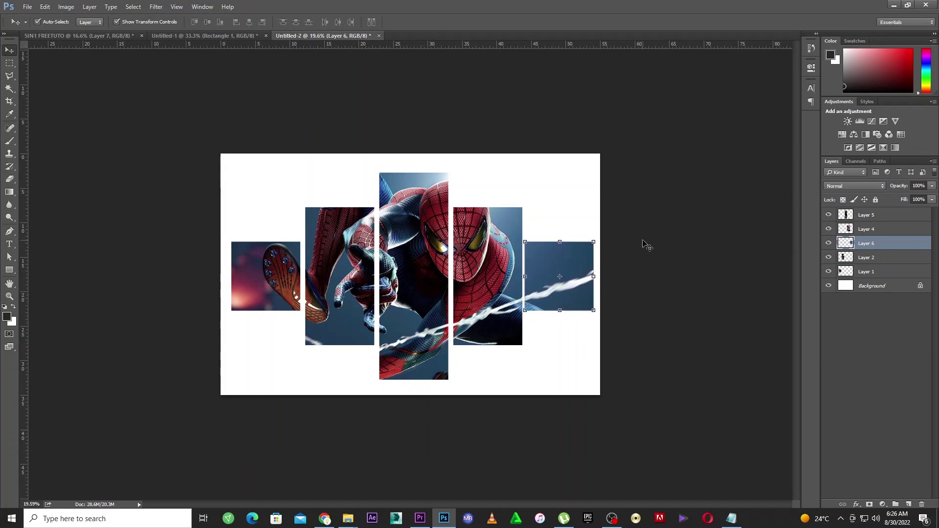
Narrow the white gaps in Untitled-2 by nudging the two rightmost pieces left, plus the centre piece along with them.
{"action": "left_click", "coordinate": [484, 230], "text": "shift"}
{"action": "key", "text": "shift+Left"}
{"action": "key", "text": "shift+Left"}
{"action": "key", "text": "shift+Left"}
{"action": "key", "text": "shift+Left"}
{"action": "left_click_drag", "start_coordinate": [650, 259], "coordinate": [381, 266]}
{"action": "key", "text": "shift+Left"}
{"action": "key", "text": "shift+Left"}
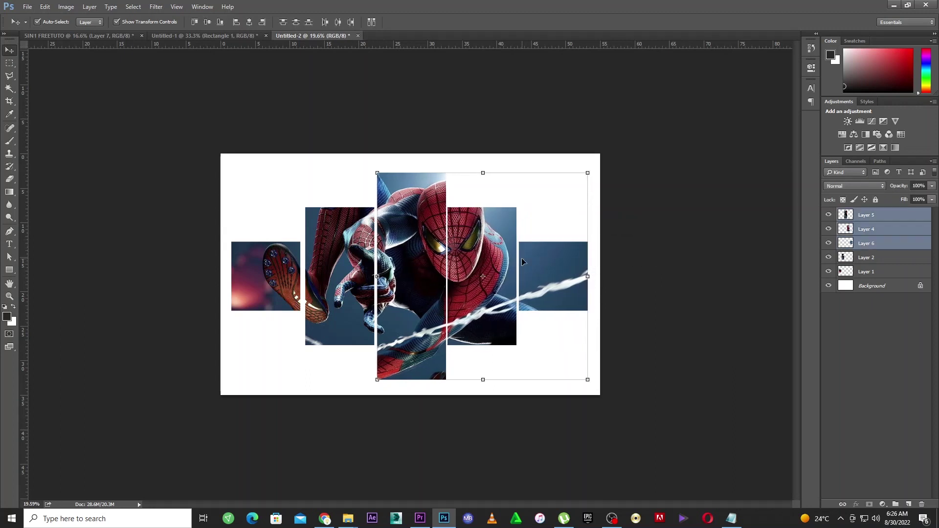
Delete Layer 1 and the cut-out Layers 2 to 7 from 5IN1 FREETUTO, keeping the coloured panels and Layer 0.
{"action": "left_click", "coordinate": [186, 36]}
{"action": "left_click", "coordinate": [78, 36]}
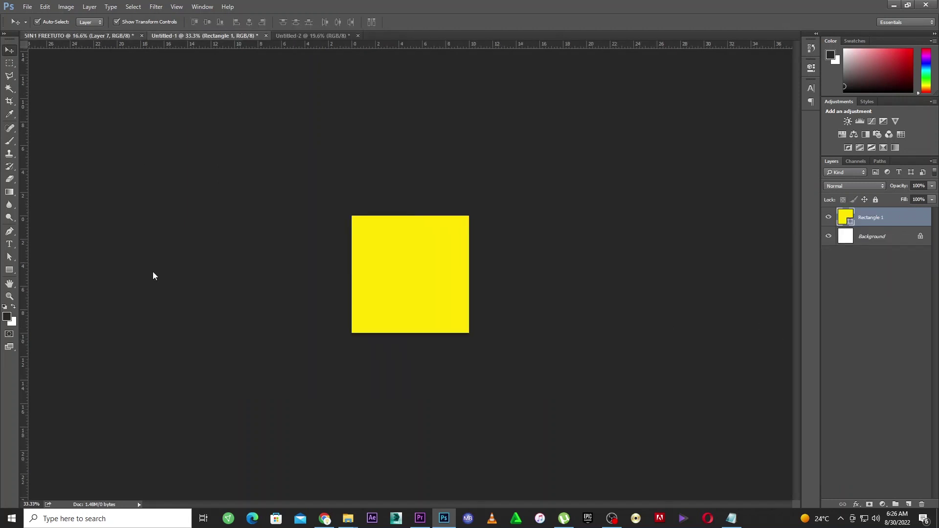
{"action": "left_click", "coordinate": [865, 360]}
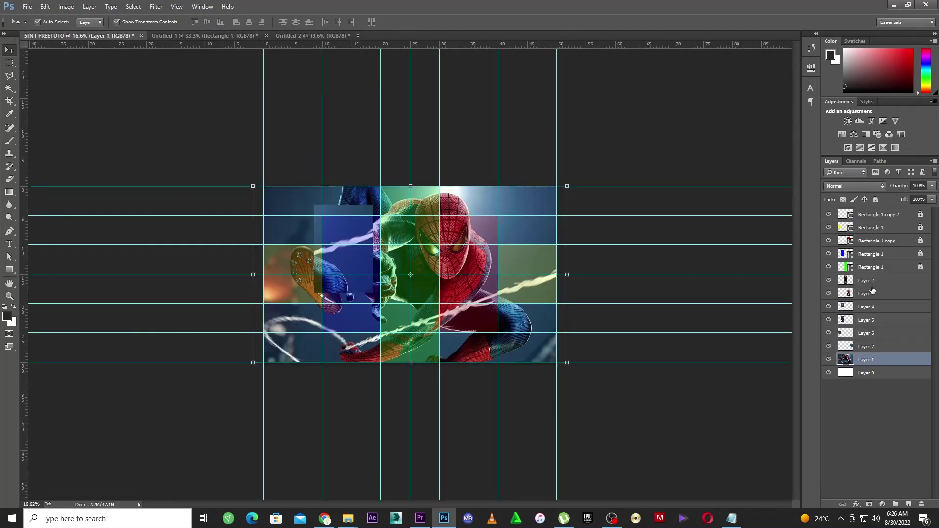
{"action": "left_click", "coordinate": [874, 286]}
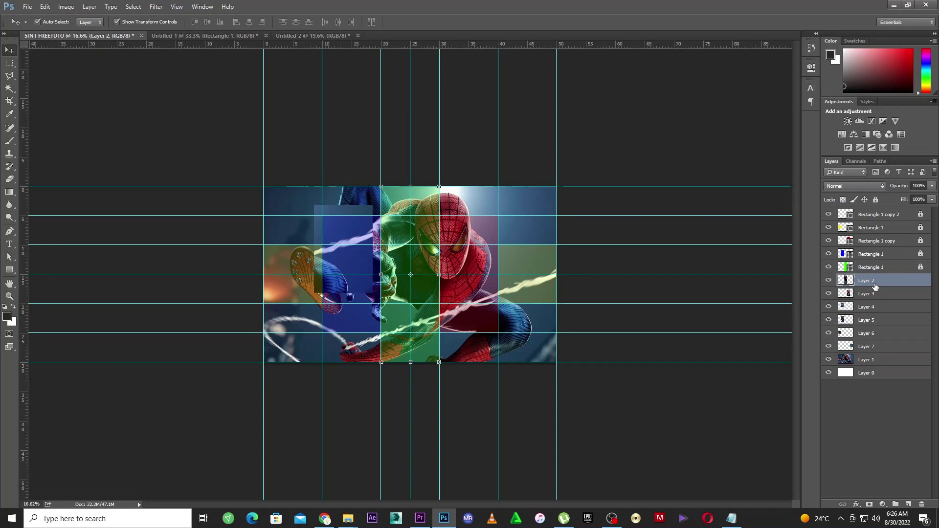
{"action": "left_click", "coordinate": [885, 362], "text": "shift"}
{"action": "key", "text": "Delete"}
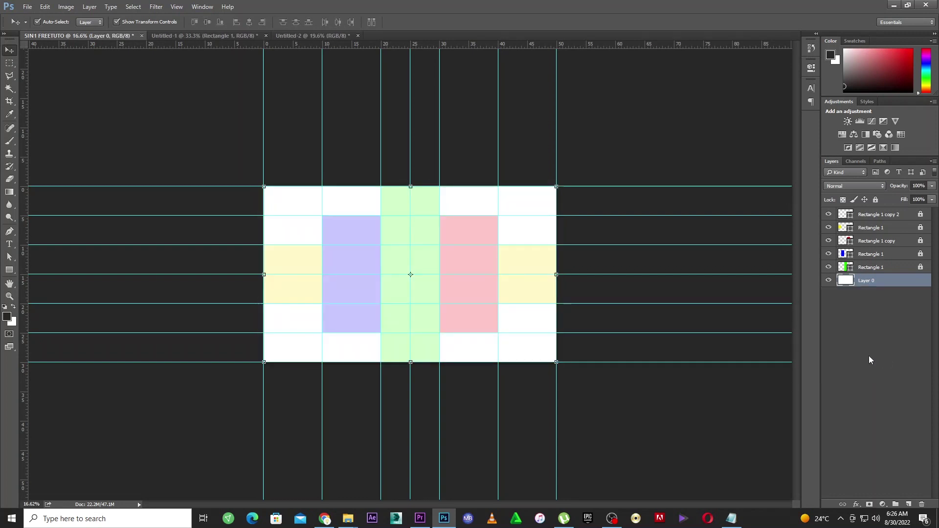